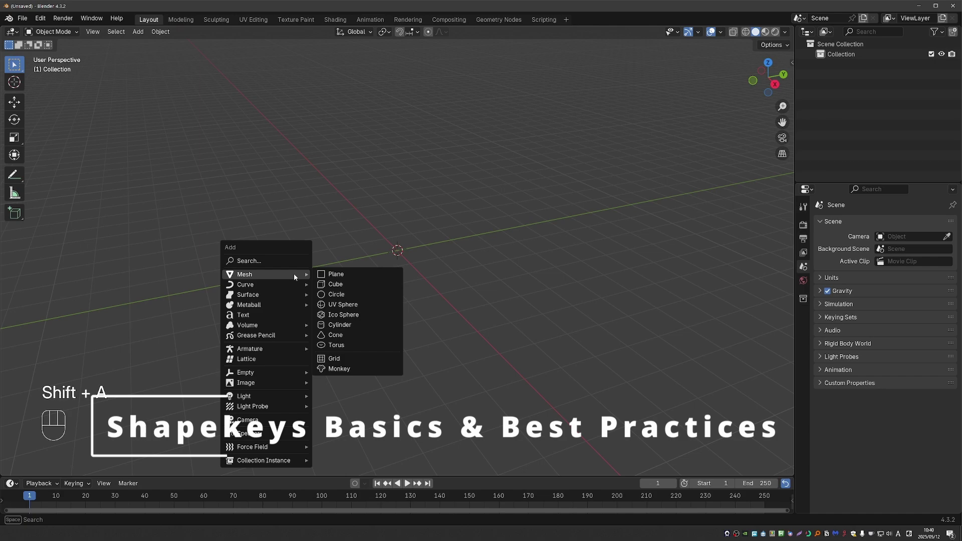
# - Add a Suzanne monkey head, orbit to face it, and show its Object Data properties
pyautogui.click(367, 368)
pyautogui.moveTo(378, 344); pyautogui.dragTo(442, 264, button='middle')
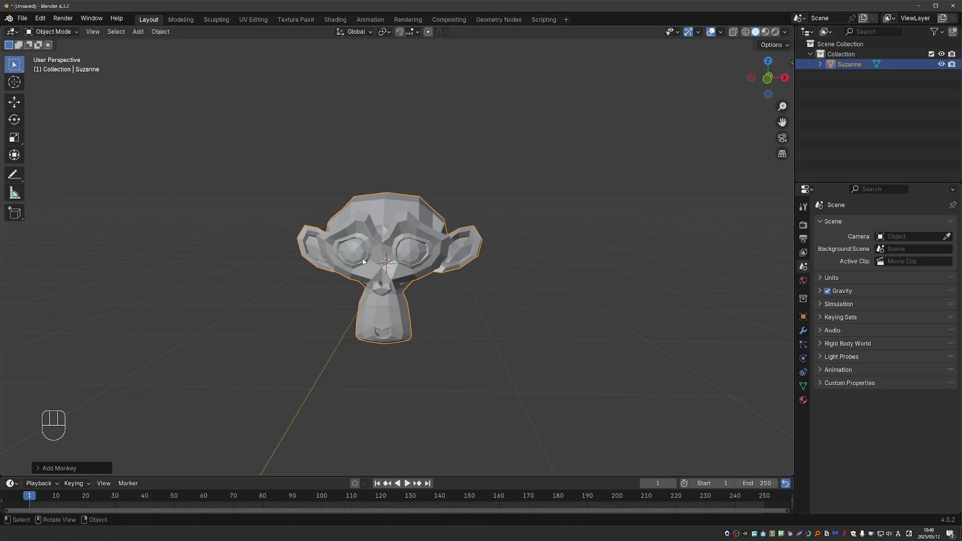
pyautogui.click(803, 386)
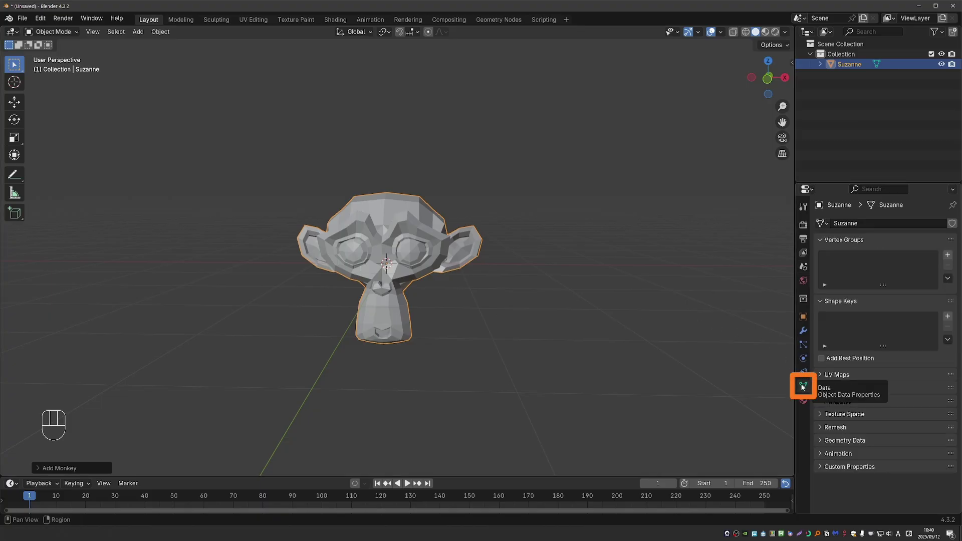
# - Create Suzanne's Basis shape key from the Shape Keys panel
pyautogui.click(948, 317)
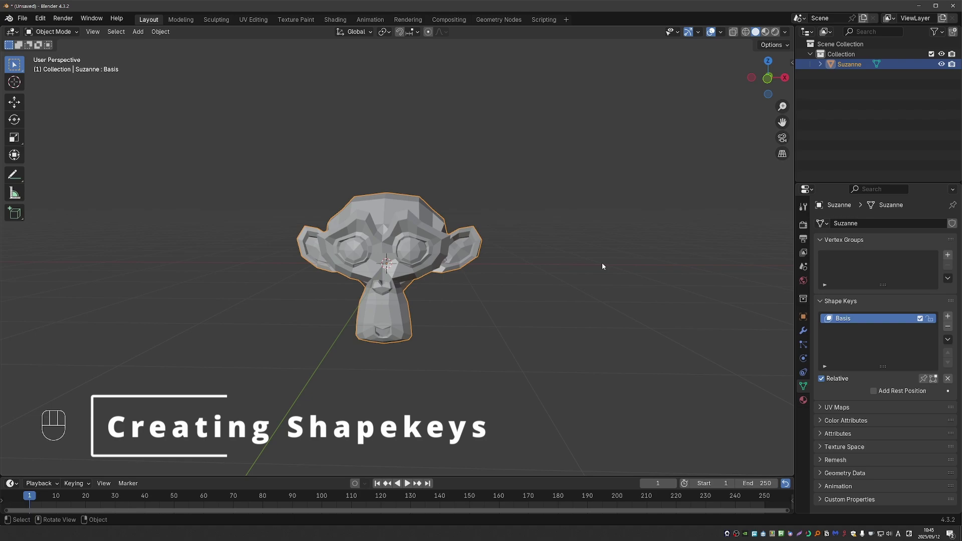
# - Add a new shape key and rename it ear_stretch
pyautogui.click(951, 318)
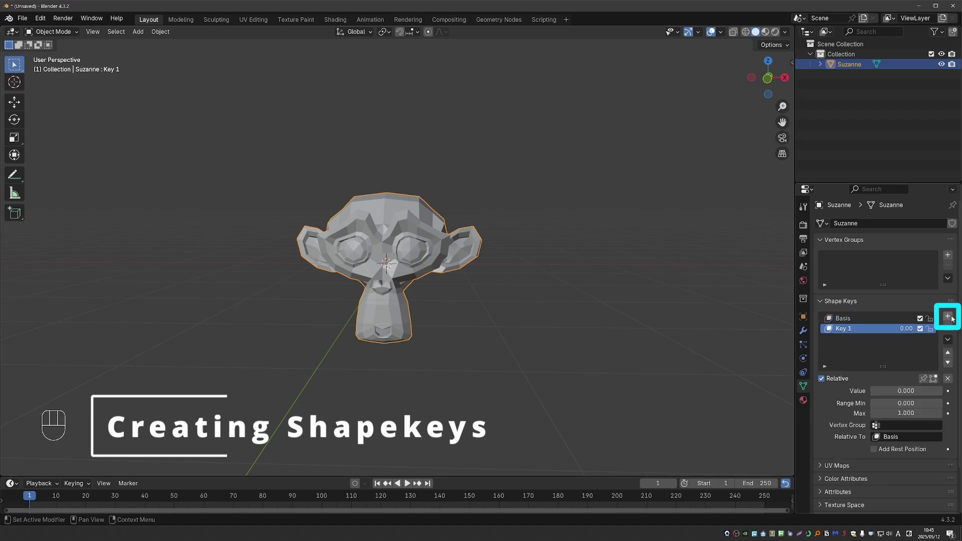
pyautogui.doubleClick(851, 330)
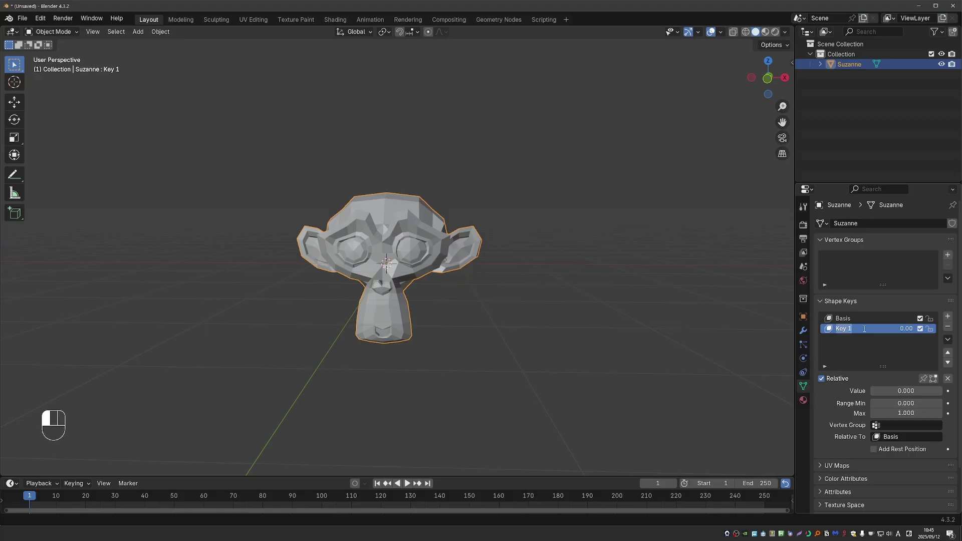
pyautogui.write('ear_stretch')
pyautogui.press('Return')
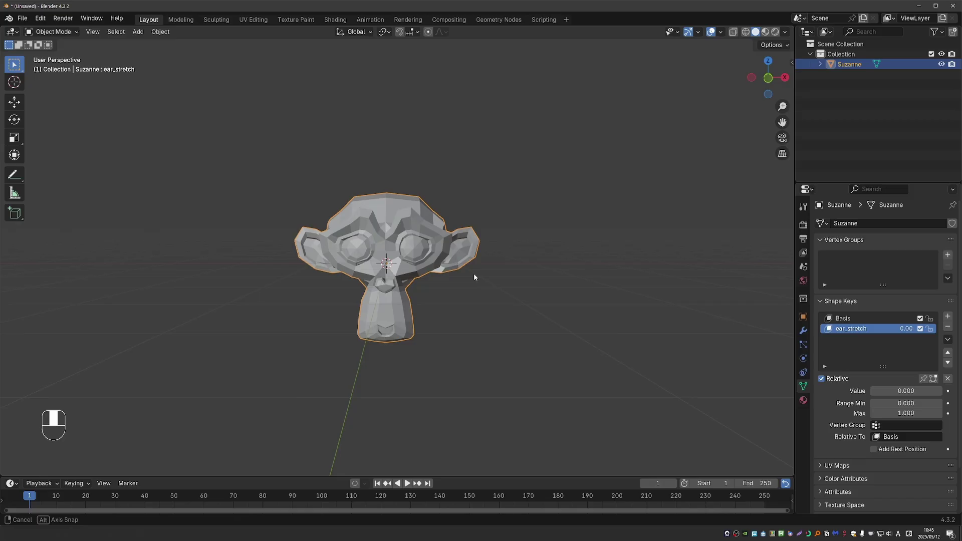
# - In Edit Mode with X-ray on, select all vertices of the right ear
pyautogui.press('Tab')
pyautogui.click(502, 270)
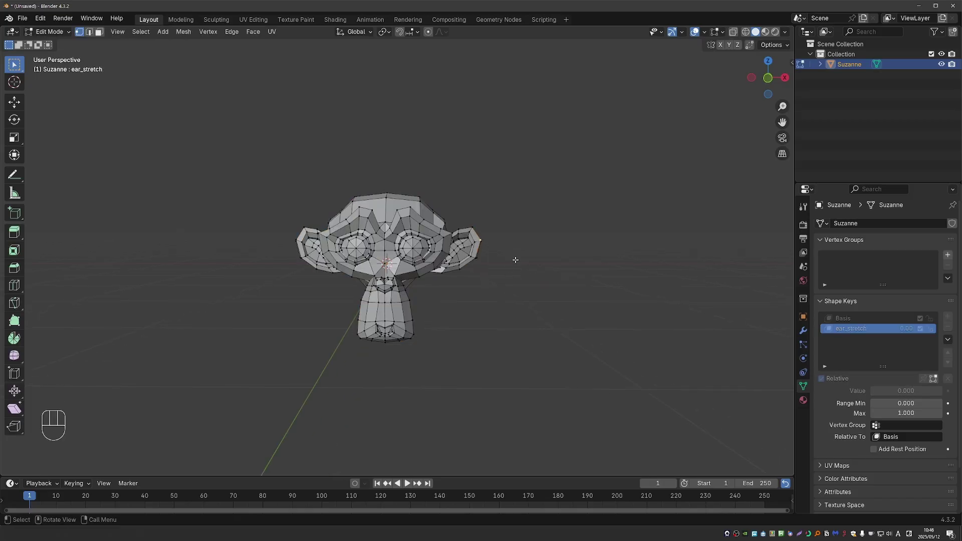
pyautogui.moveTo(464, 223); pyautogui.dragTo(484, 268)
pyautogui.press('g')
pyautogui.click(511, 275)
pyautogui.hotkey('alt', 'z')
pyautogui.moveTo(461, 215); pyautogui.dragTo(495, 291)
# - With proportional editing on, pull the ear far outward along X
pyautogui.click(428, 32)
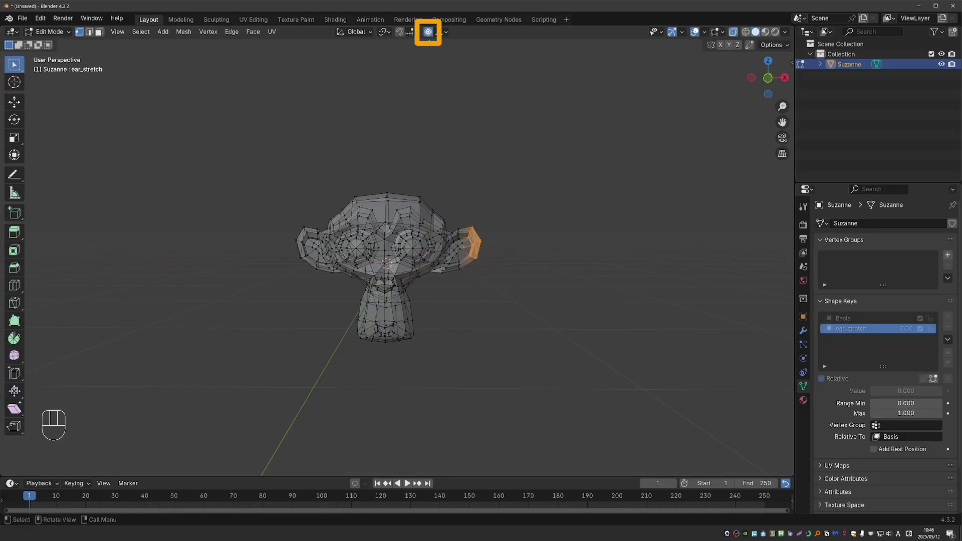
pyautogui.press('g')
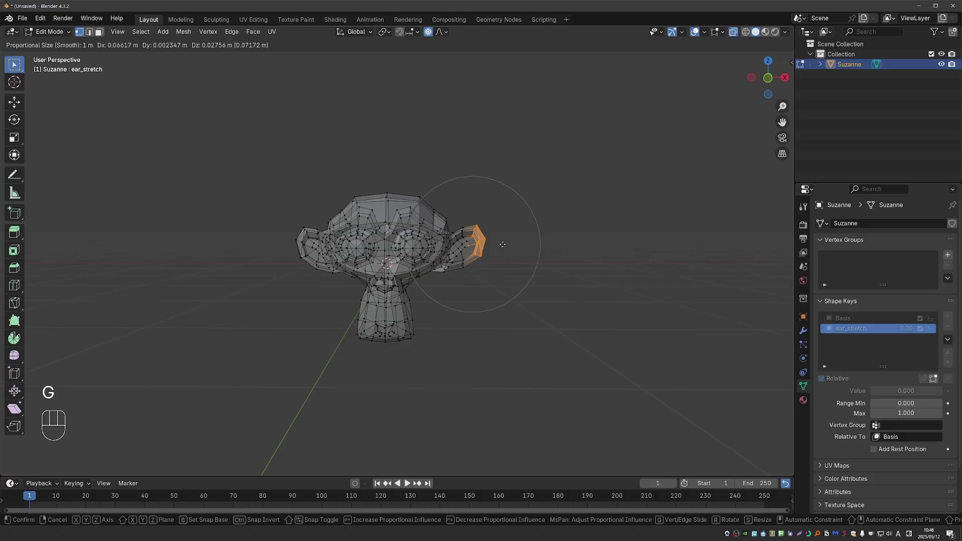
pyautogui.press('x')
pyautogui.scroll(7, 511, 245)
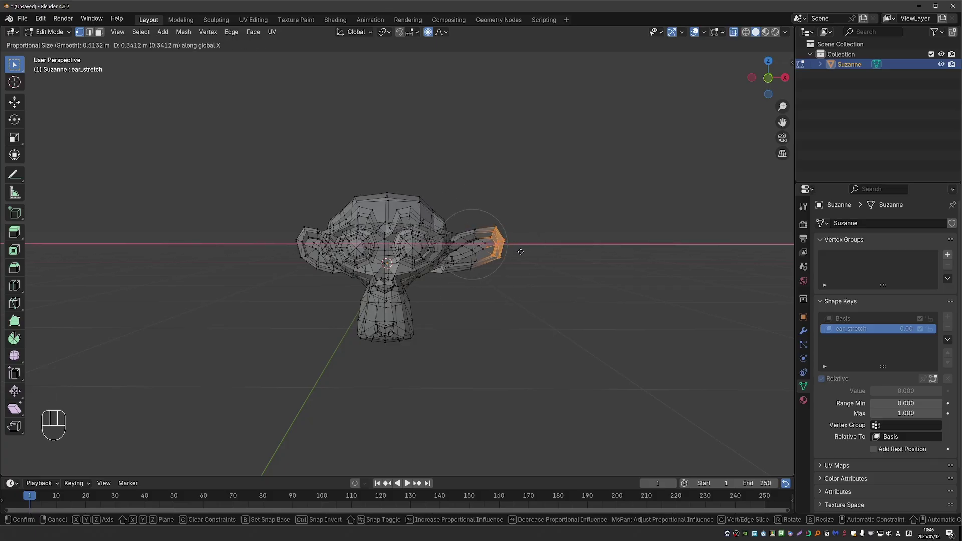
pyautogui.scroll(2, 533, 249)
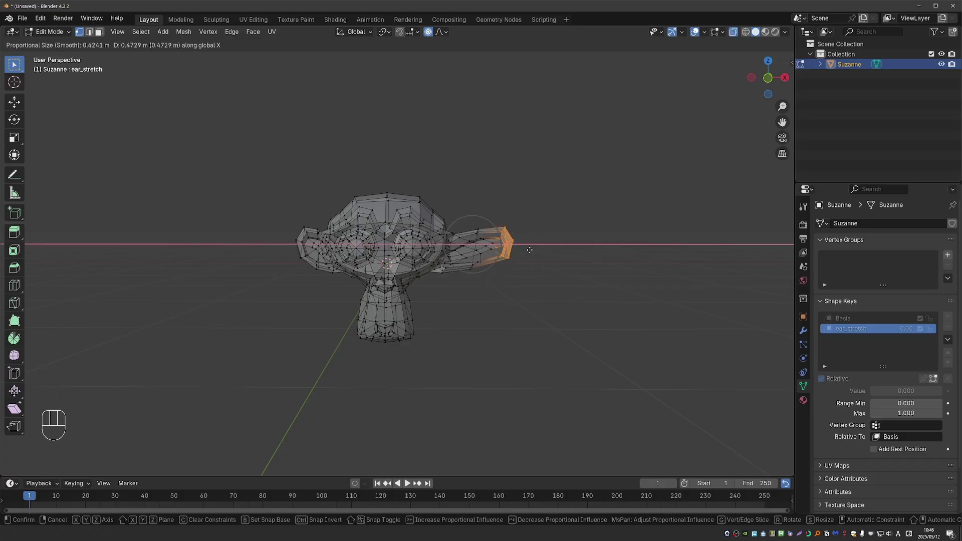
pyautogui.scroll(-1, 534, 247)
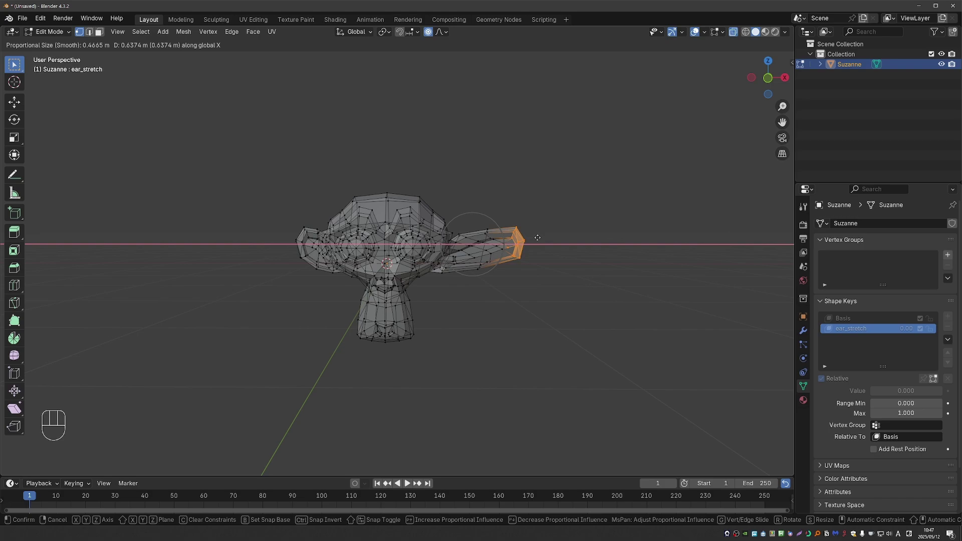
pyautogui.click(552, 238)
pyautogui.press('Tab')
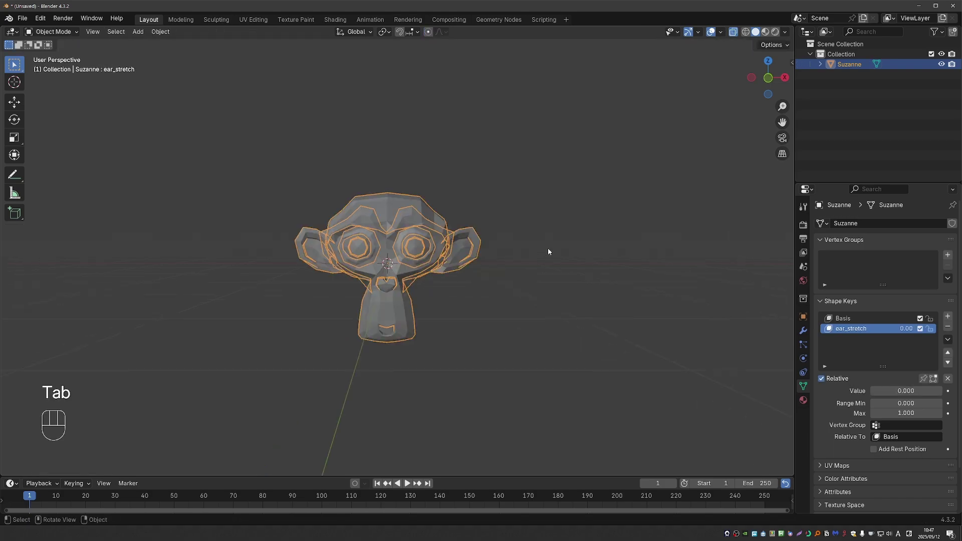
# - Return to Object Mode with X-ray off and set ear_stretch to 1.000
pyautogui.press('z')
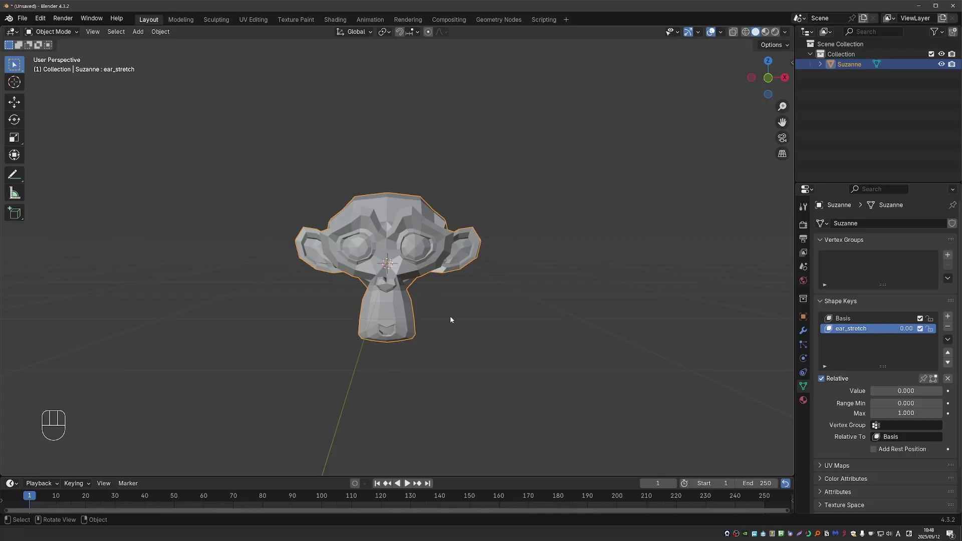
pyautogui.moveTo(874, 392); pyautogui.dragTo(943, 393)
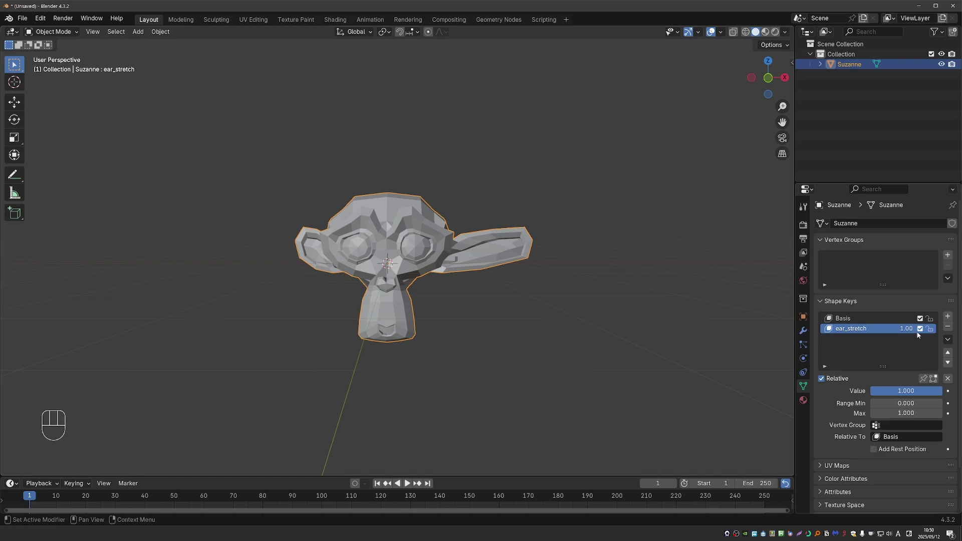
# - Reset ear_stretch to 0 and add a new shape key named ear_rotate
pyautogui.moveTo(913, 332); pyautogui.dragTo(872, 331)
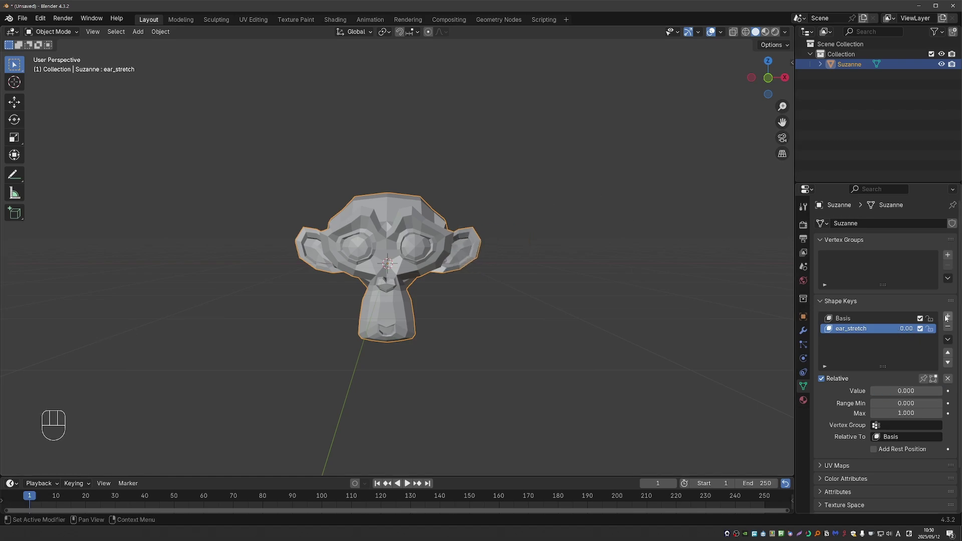
pyautogui.click(948, 317)
pyautogui.doubleClick(884, 338)
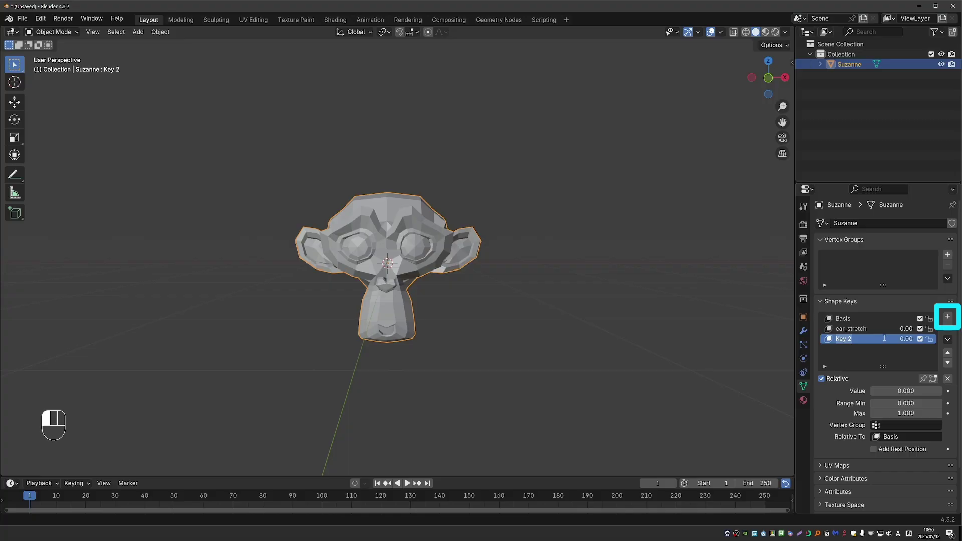
pyautogui.write('ear_r')
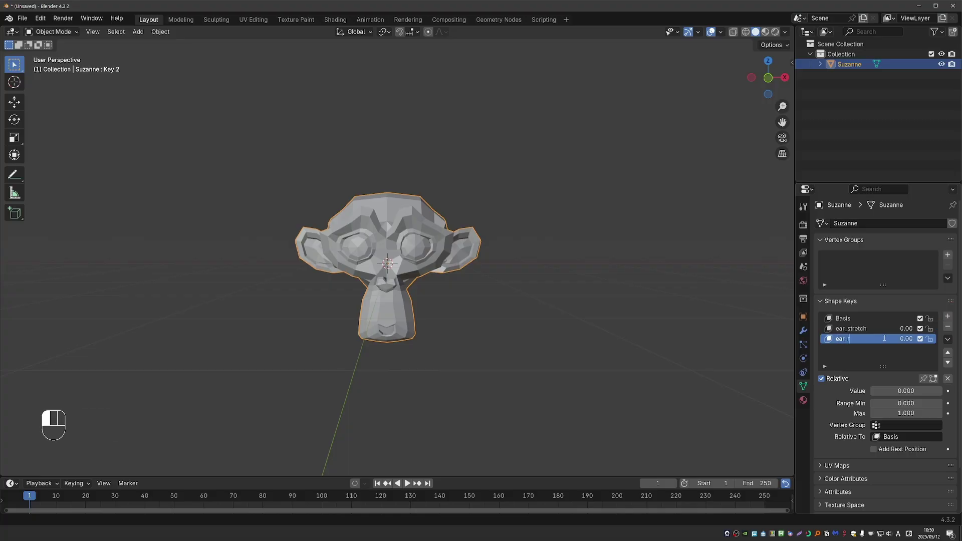
pyautogui.write('otate')
pyautogui.press('Return')
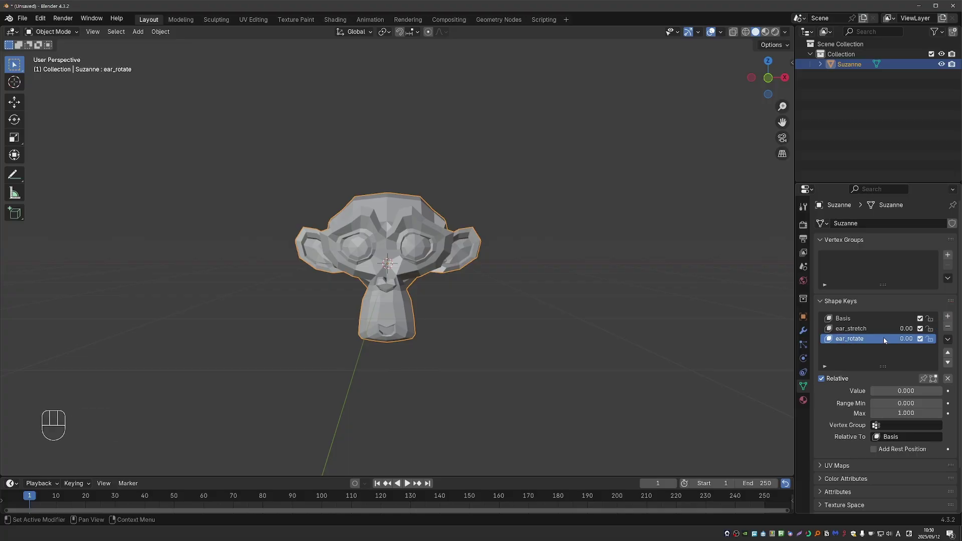
# - In Edit Mode, rotate the ear upward around a 3D cursor pivot at the right eye
pyautogui.press('Tab')
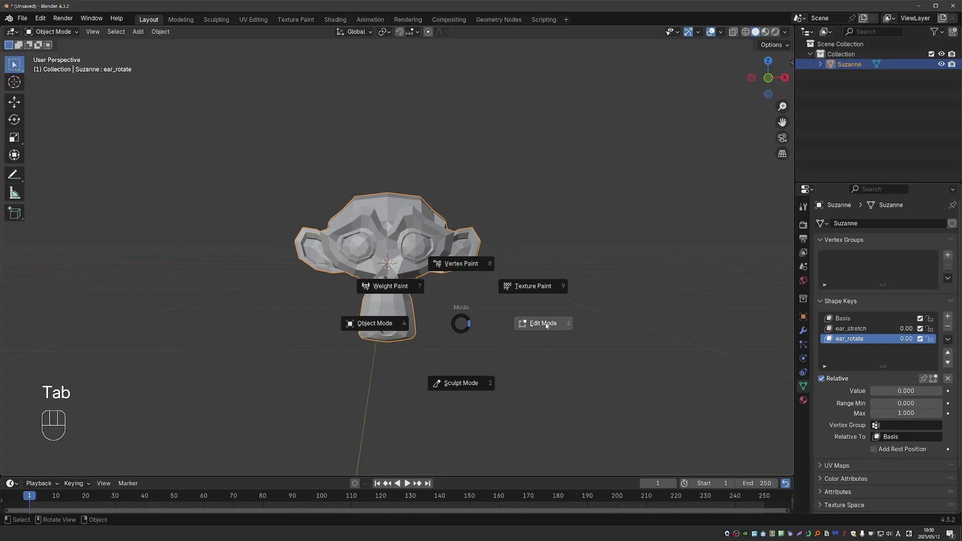
pyautogui.click(546, 325)
pyautogui.press('g')
pyautogui.press('g')
pyautogui.press('g')
pyautogui.press('g')
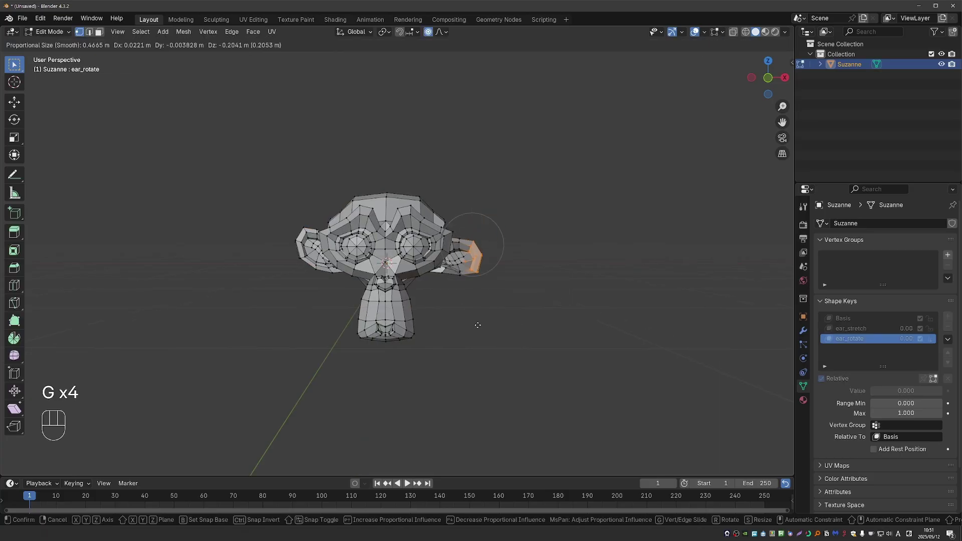
pyautogui.click(492, 314)
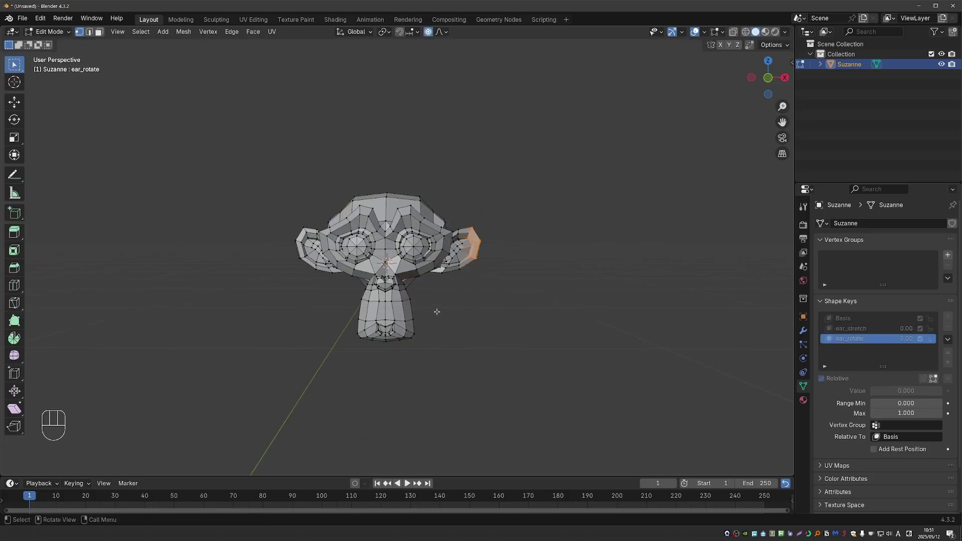
pyautogui.keyDown('shift'); pyautogui.rightClick(418, 248); pyautogui.keyUp('shift')
pyautogui.click(383, 32)
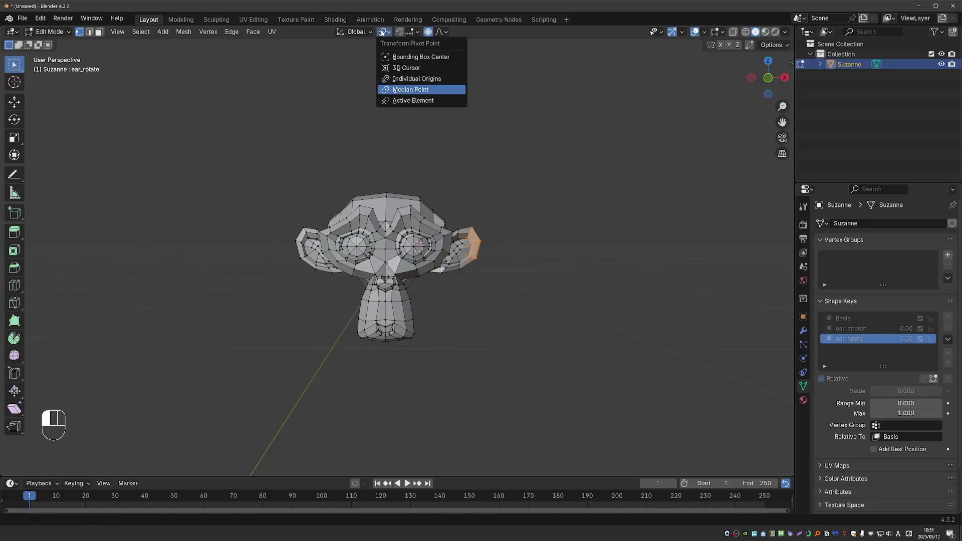
pyautogui.click(407, 68)
pyautogui.press('r')
pyautogui.press('r')
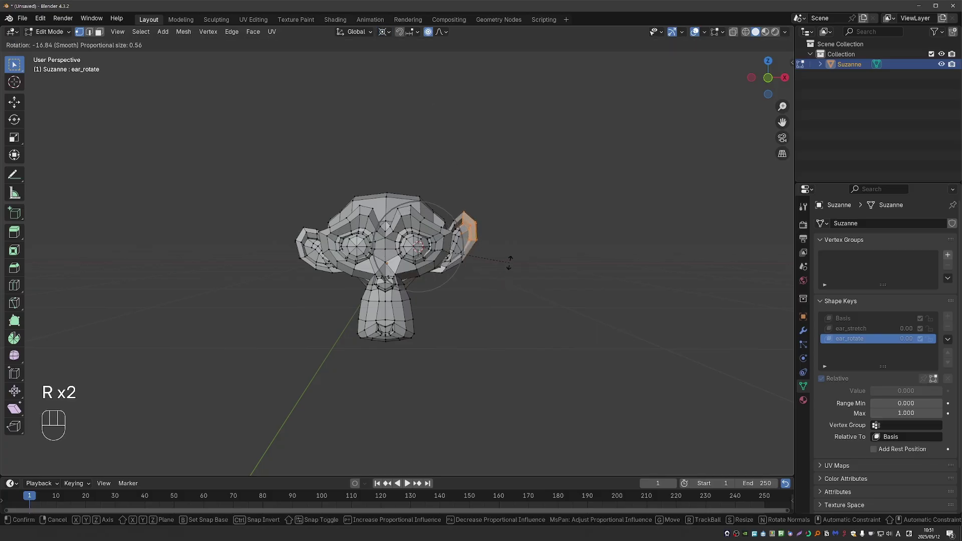
pyautogui.click(509, 233)
pyautogui.press('Tab')
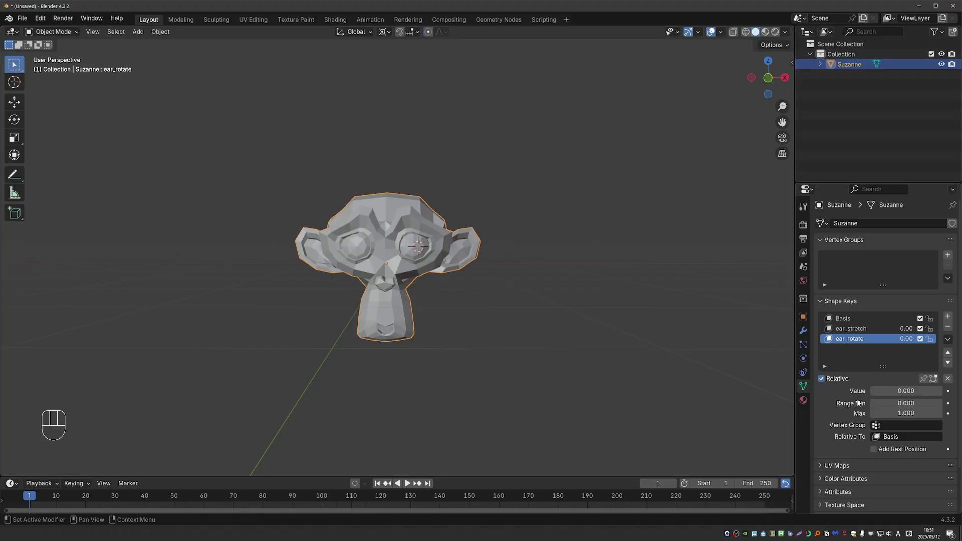
# - Raise ear_rotate to 1.000 and annotate an arrow along the raised ear
pyautogui.moveTo(876, 391)
pyautogui.mouseDown()
pyautogui.moveTo(941, 391)
pyautogui.moveTo(871, 391)
pyautogui.mouseUp()
pyautogui.press('d')
pyautogui.press('d')
pyautogui.press('d')
pyautogui.press('d')
pyautogui.press('d')
pyautogui.press('d')
pyautogui.press('d')
pyautogui.press('d')
pyautogui.press('d')
pyautogui.press('d')
pyautogui.press('d')
pyautogui.press('d')
pyautogui.press('d')
pyautogui.press('d')
pyautogui.press('d')
pyautogui.press('d')
pyautogui.press('d')
pyautogui.press('d')
pyautogui.press('d')
pyautogui.press('d')
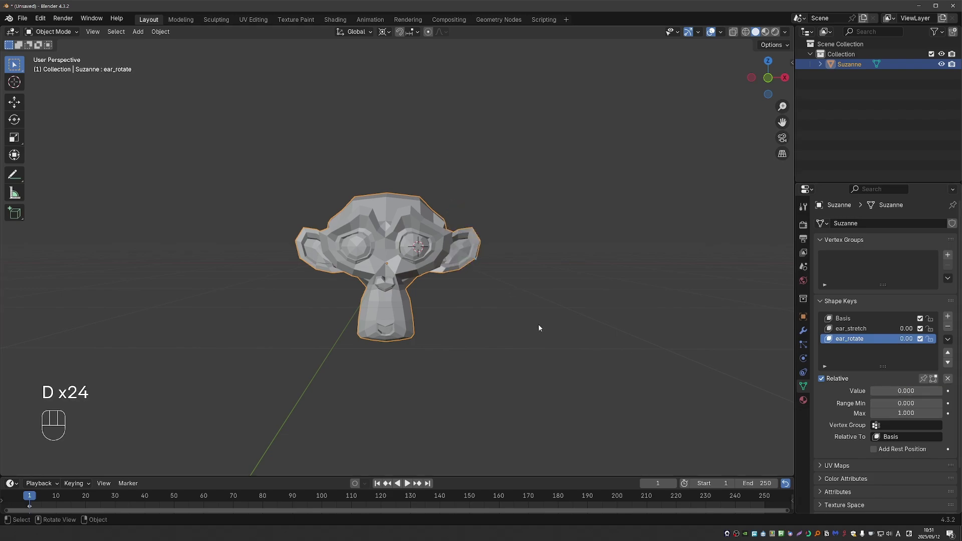
pyautogui.moveTo(887, 391); pyautogui.dragTo(943, 391)
pyautogui.press('d')
pyautogui.press('d')
pyautogui.press('d')
pyautogui.press('d')
pyautogui.press('d')
pyautogui.press('d')
pyautogui.press('d')
pyautogui.press('d')
pyautogui.press('d')
pyautogui.press('d')
pyautogui.press('d')
pyautogui.press('d')
pyautogui.press('d')
pyautogui.press('d')
pyautogui.press('d')
pyautogui.press('d')
pyautogui.press('d')
pyautogui.press('d')
pyautogui.press('d')
pyautogui.press('d')
pyautogui.press('d')
pyautogui.press('d')
pyautogui.press('d')
pyautogui.press('d')
pyautogui.press('d')
pyautogui.press('d')
pyautogui.press('d')
pyautogui.press('d')
pyautogui.press('d')
pyautogui.press('d')
pyautogui.press('d')
pyautogui.press('d')
pyautogui.press('d')
pyautogui.press('d')
pyautogui.press('d')
pyautogui.press('d')
pyautogui.press('d')
pyautogui.press('d')
pyautogui.press('d')
pyautogui.press('d')
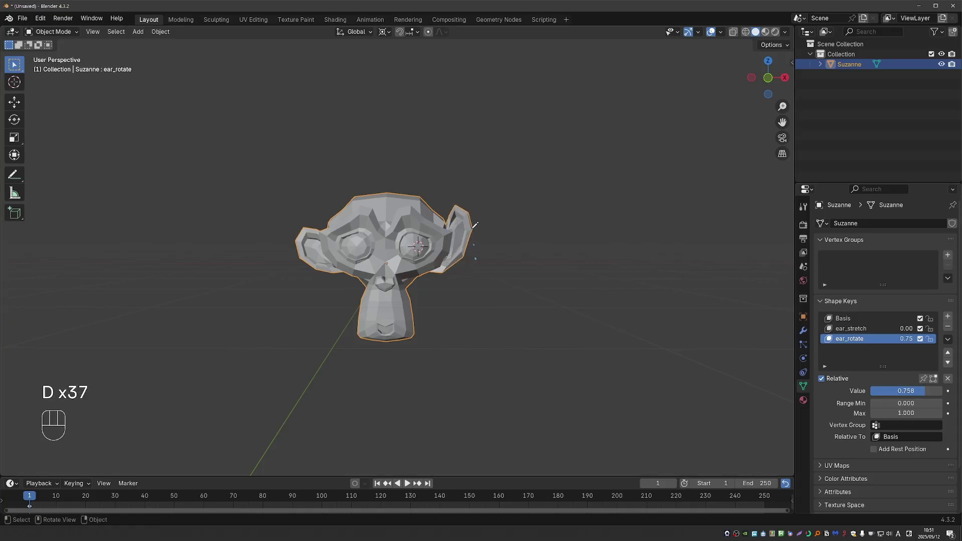
pyautogui.press('d')
pyautogui.press('d')
pyautogui.press('d')
pyautogui.press('d')
pyautogui.press('d')
pyautogui.press('d')
pyautogui.press('d')
pyautogui.press('d')
pyautogui.press('d')
pyautogui.press('d')
pyautogui.press('d')
pyautogui.press('d')
pyautogui.press('d')
pyautogui.press('d')
pyautogui.press('d')
pyautogui.click(14, 174)
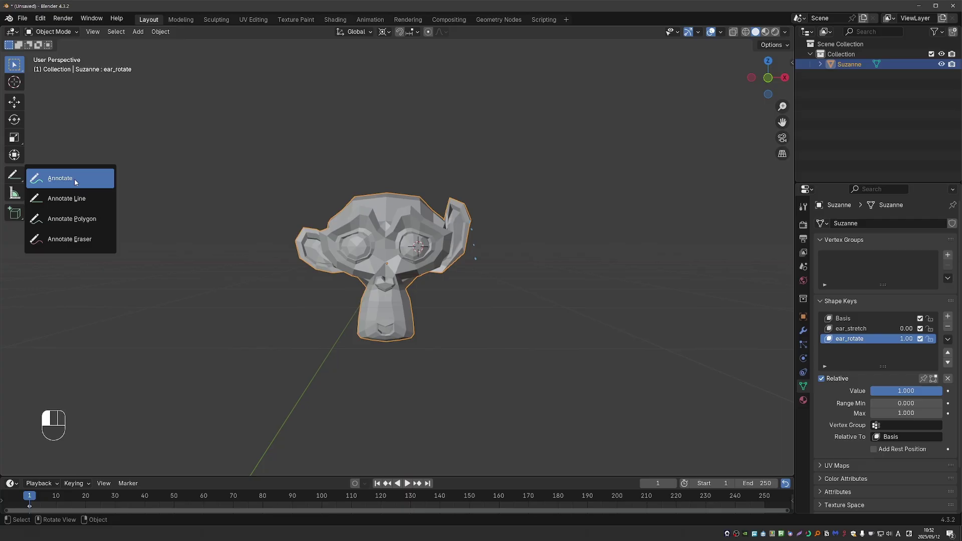
pyautogui.moveTo(478, 252); pyautogui.dragTo(470, 216)
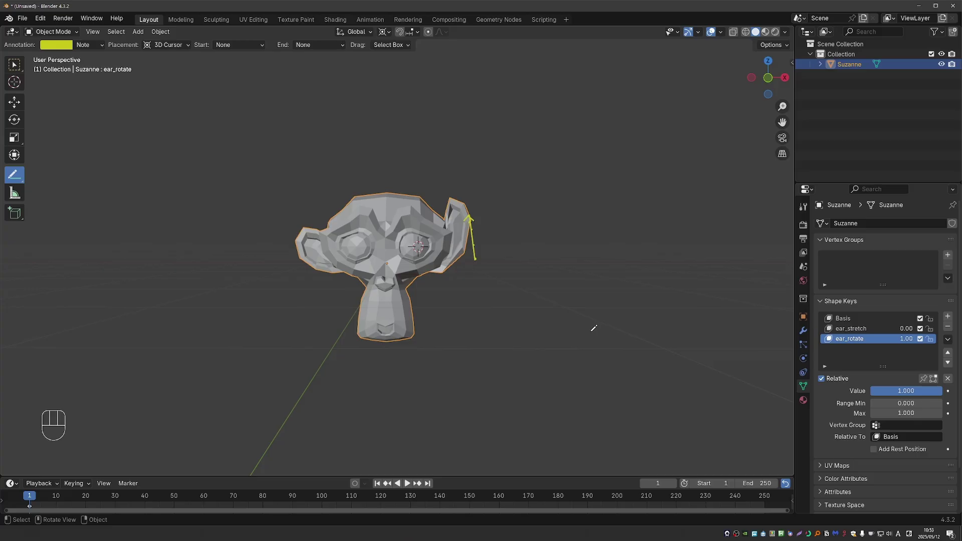
# - Undo the annotation arrow and set ear_rotate back to 0
pyautogui.hotkey('ctrl', 'z')
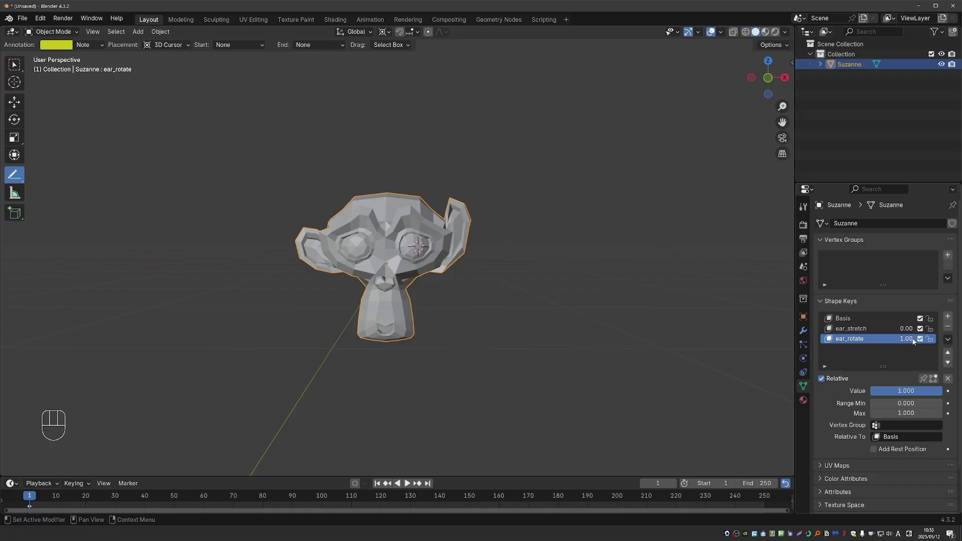
pyautogui.click(908, 344)
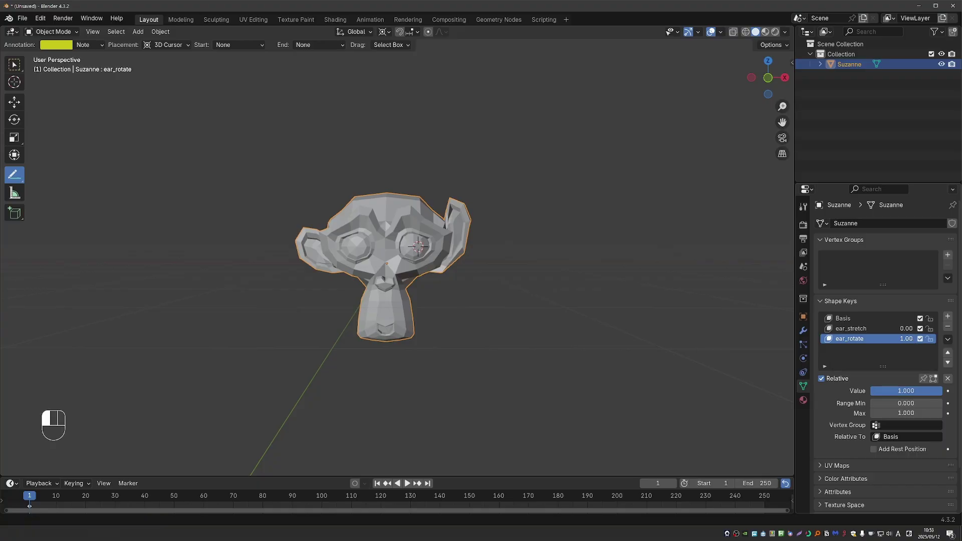
pyautogui.moveTo(908, 345); pyautogui.dragTo(948, 329)
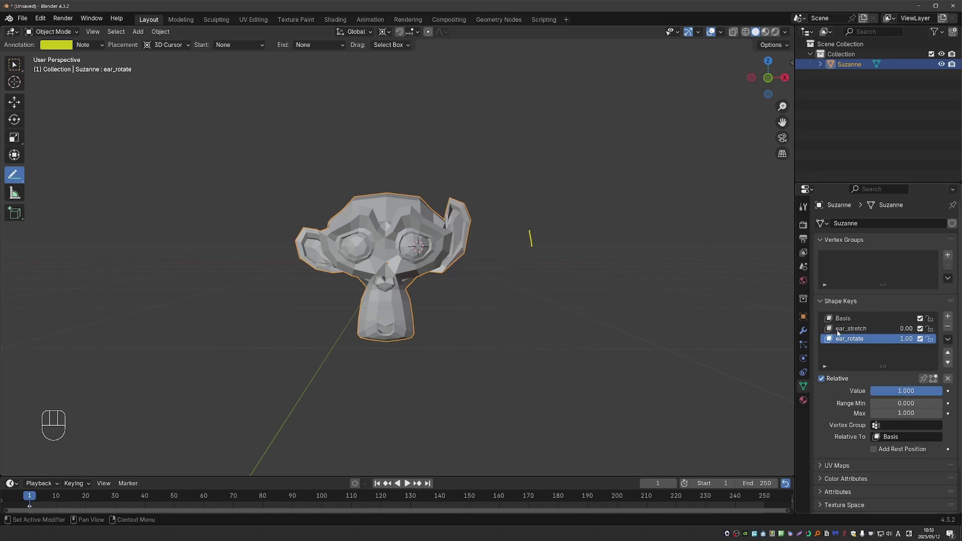
pyautogui.press('d')
# - Sketch annotation marks around the ear and set ear_stretch to full strength
pyautogui.moveTo(450, 197); pyautogui.dragTo(460, 197)
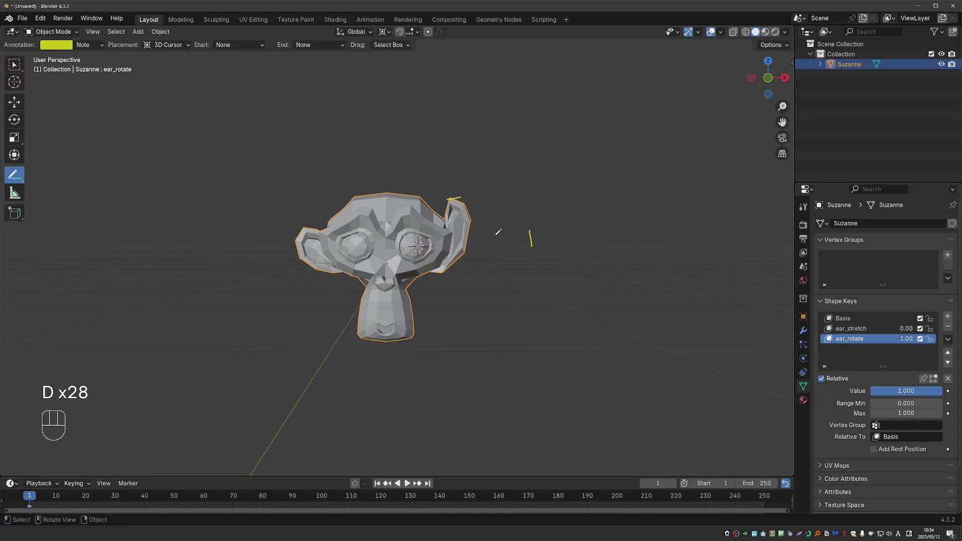
pyautogui.press('d')
pyautogui.moveTo(485, 214); pyautogui.dragTo(499, 226)
pyautogui.moveTo(895, 328); pyautogui.dragTo(933, 328)
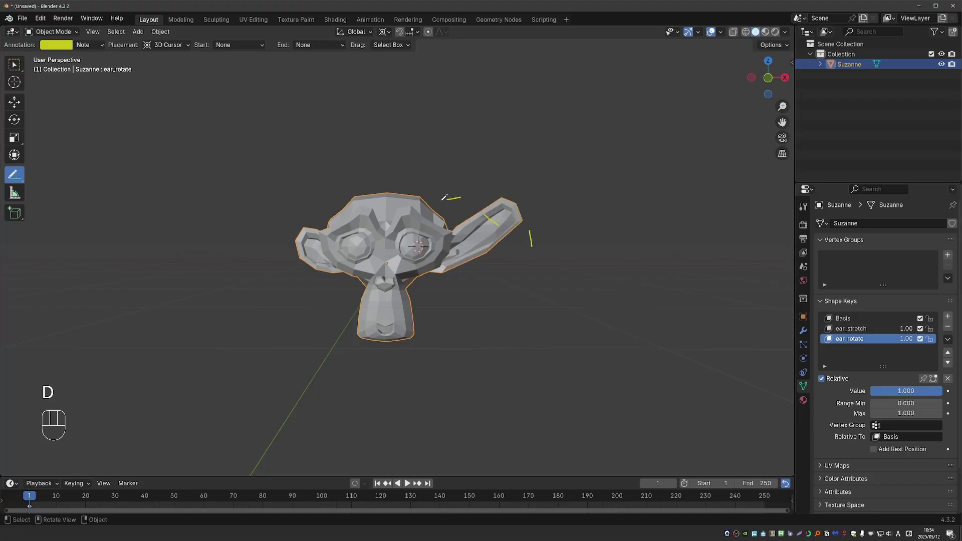
pyautogui.moveTo(445, 199)
pyautogui.mouseDown()
pyautogui.moveTo(461, 198)
pyautogui.moveTo(532, 247)
pyautogui.mouseUp()
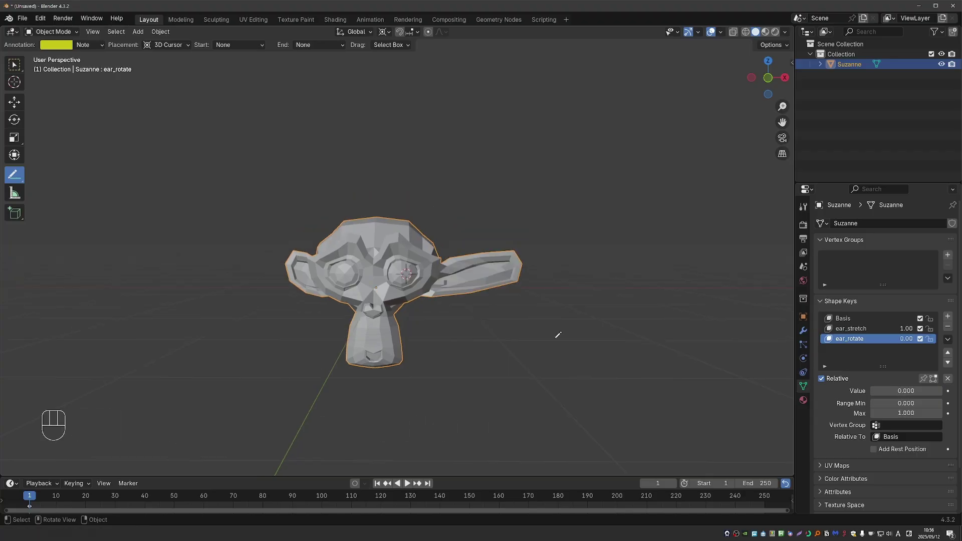
# - Give ear_stretch a Max of 2, push it to 2, and annotate then erase a line
pyautogui.click(862, 329)
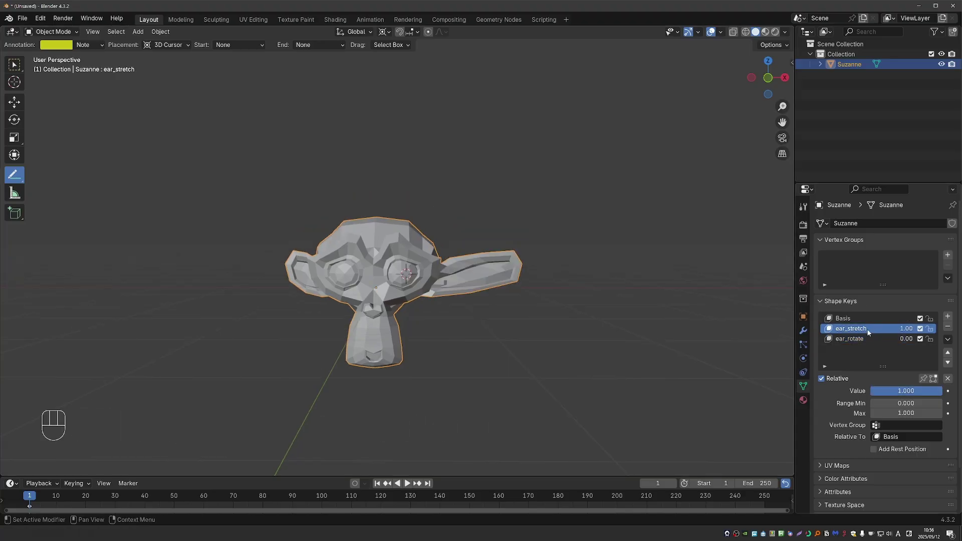
pyautogui.click(910, 413)
pyautogui.write('2')
pyautogui.press('Return')
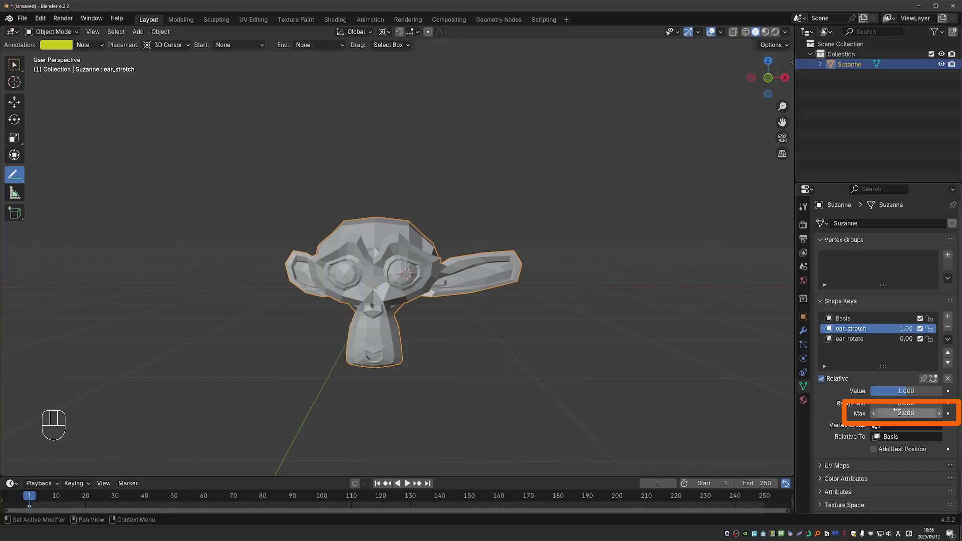
pyautogui.moveTo(897, 391); pyautogui.dragTo(937, 391)
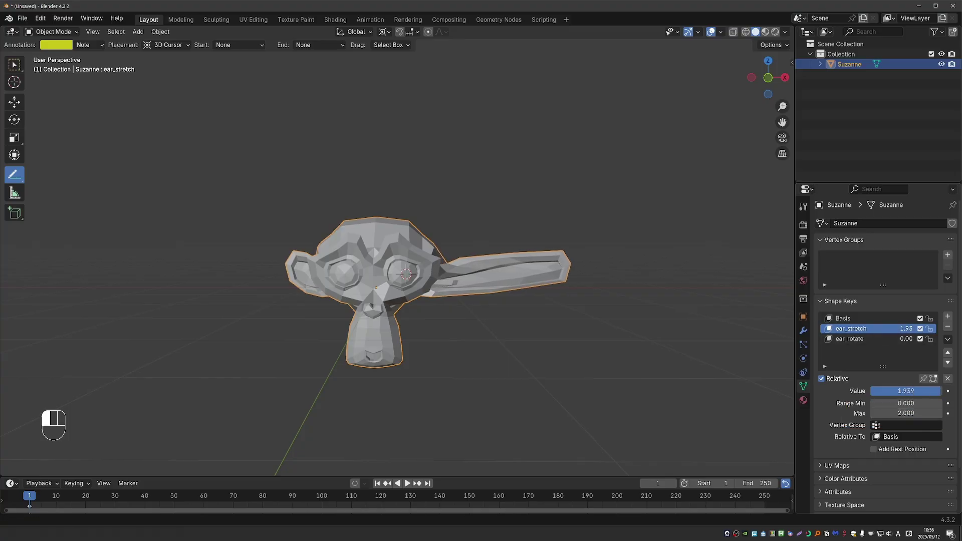
pyautogui.moveTo(448, 271)
pyautogui.mouseDown()
pyautogui.moveTo(586, 250)
pyautogui.moveTo(531, 278)
pyautogui.moveTo(594, 270)
pyautogui.mouseUp()
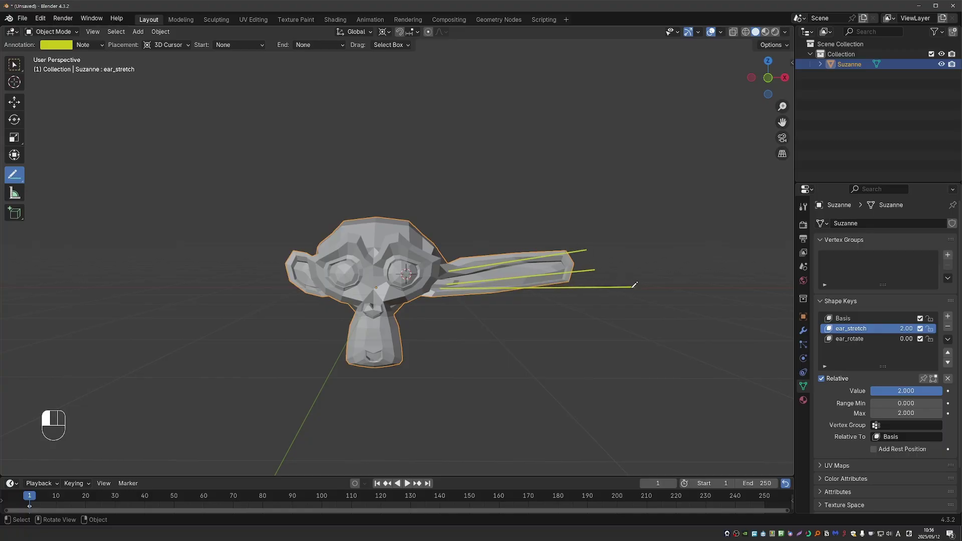
pyautogui.moveTo(635, 284); pyautogui.dragTo(427, 279, button='right')
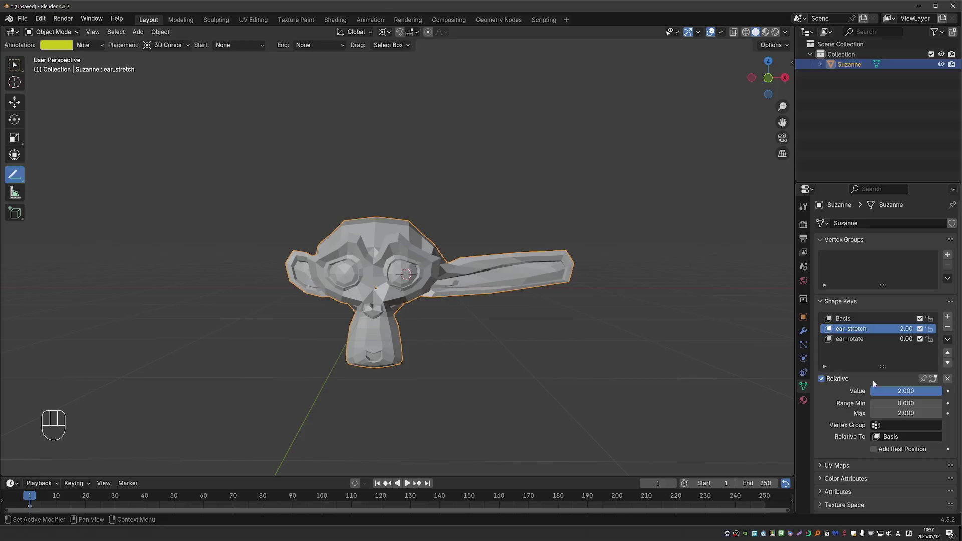
# - Set ear_rotate's Range Min to -1, reset ear_stretch, and sweep ear_rotate from -1 to 1
pyautogui.click(858, 340)
pyautogui.click(907, 401)
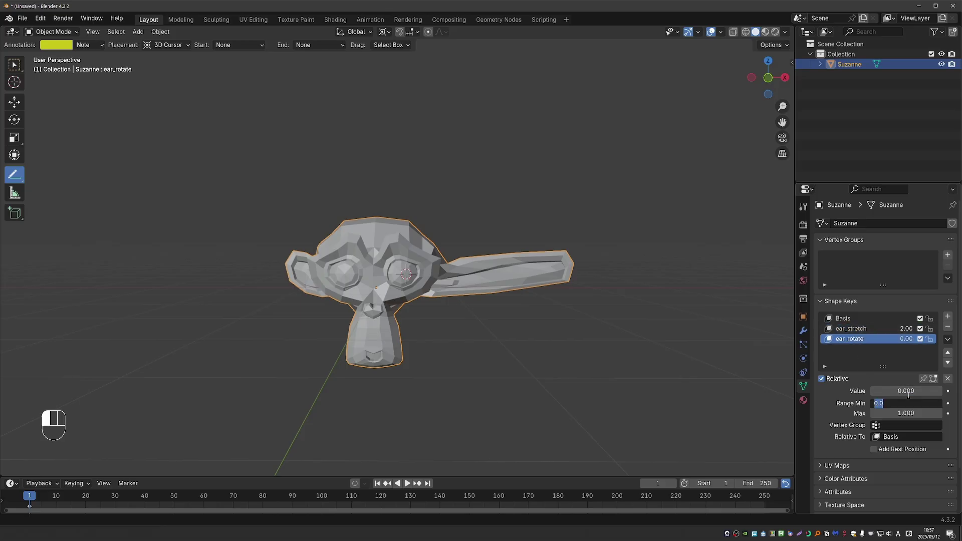
pyautogui.write('-')
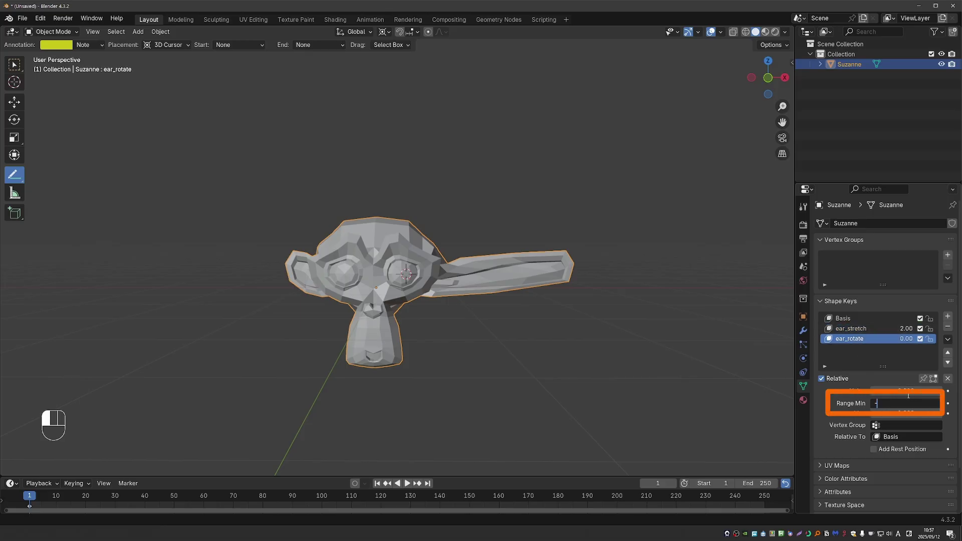
pyautogui.write('1')
pyautogui.press('Return')
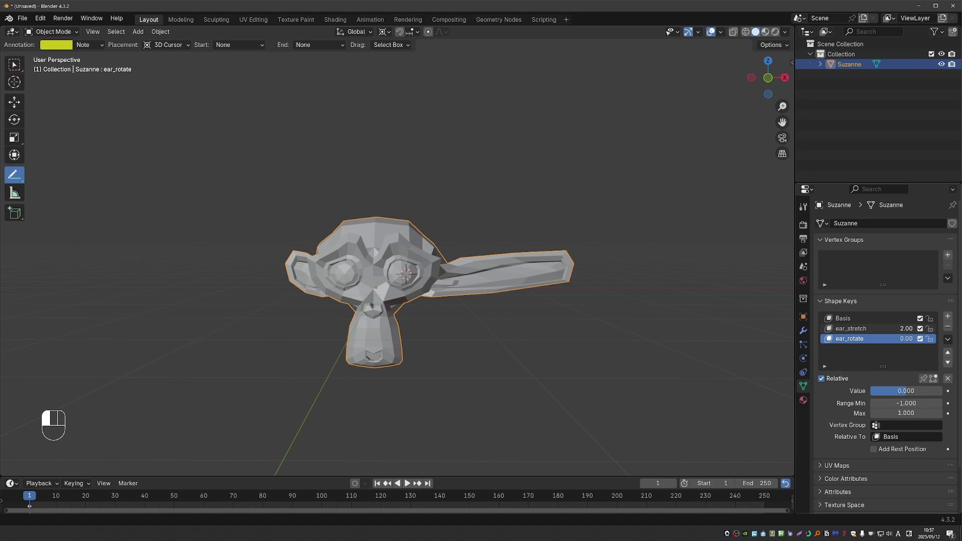
pyautogui.press('BackSpace')
pyautogui.moveTo(906, 391); pyautogui.dragTo(837, 391)
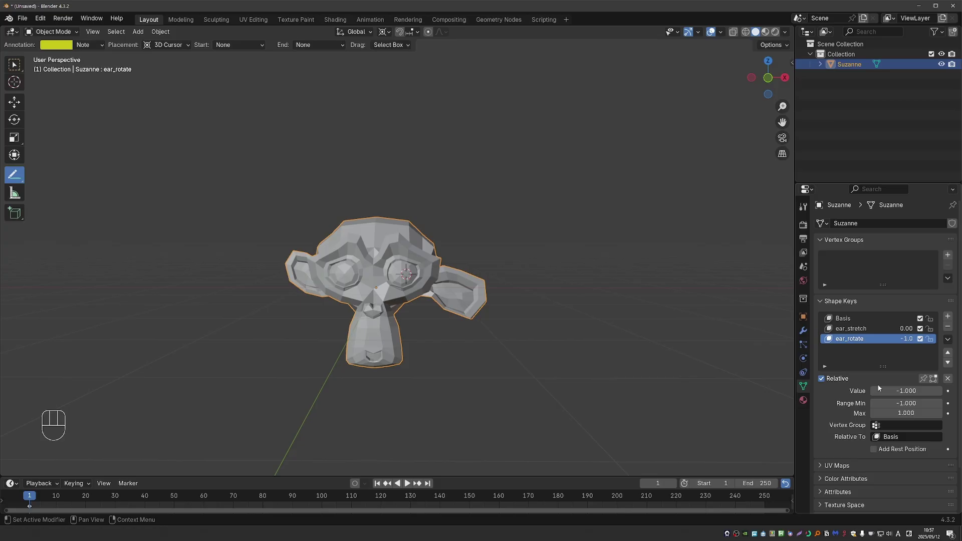
pyautogui.moveTo(875, 391); pyautogui.dragTo(945, 391)
# - Annotate up and down arrows, rotate the ear to -1, then erase the arrows
pyautogui.moveTo(454, 278); pyautogui.dragTo(447, 197)
pyautogui.moveTo(448, 197)
pyautogui.mouseDown()
pyautogui.moveTo(444, 209)
pyautogui.moveTo(460, 212)
pyautogui.mouseUp()
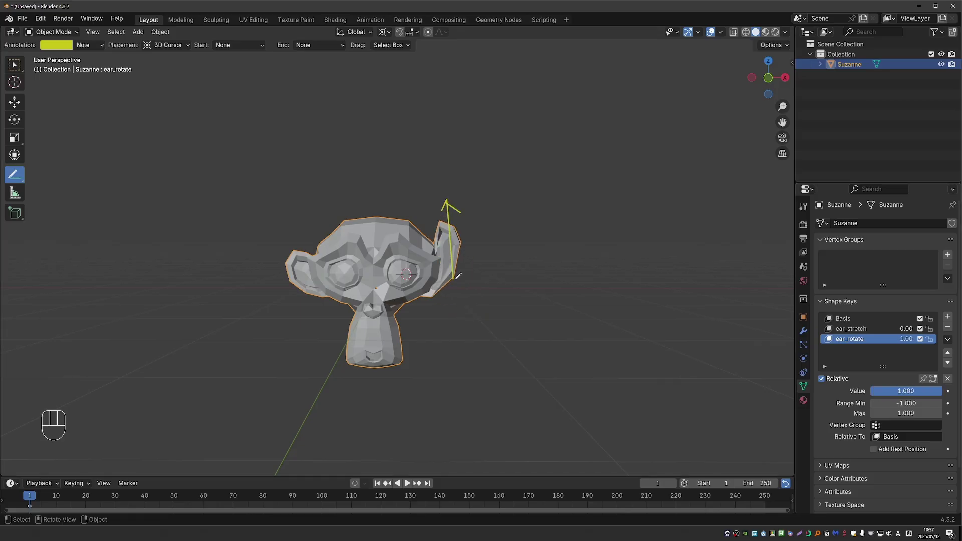
pyautogui.moveTo(454, 274)
pyautogui.mouseDown()
pyautogui.moveTo(466, 367)
pyautogui.moveTo(472, 357)
pyautogui.mouseUp()
pyautogui.moveTo(905, 338); pyautogui.dragTo(872, 339)
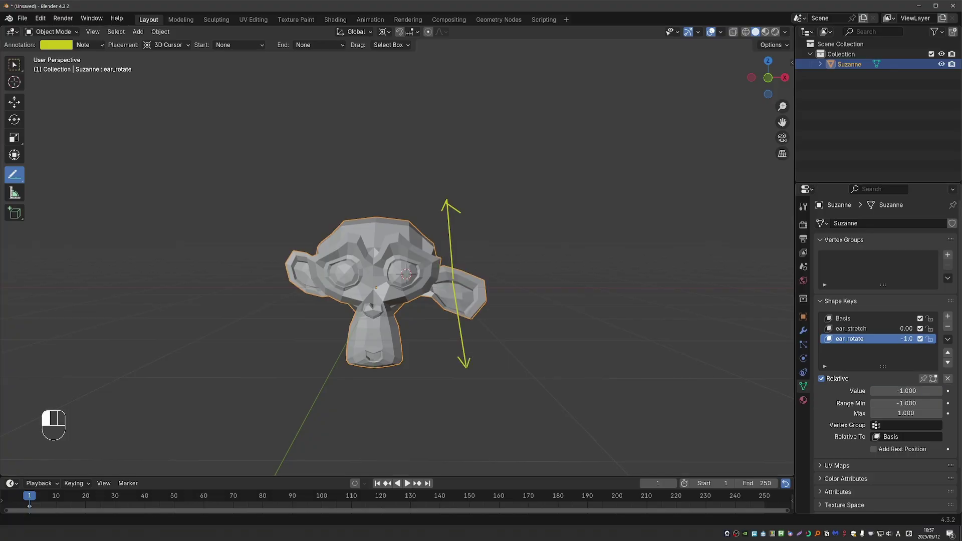
pyautogui.press('d')
pyautogui.moveTo(470, 382); pyautogui.dragTo(679, 319, button='right')
pyautogui.click(887, 329)
pyautogui.click(885, 339)
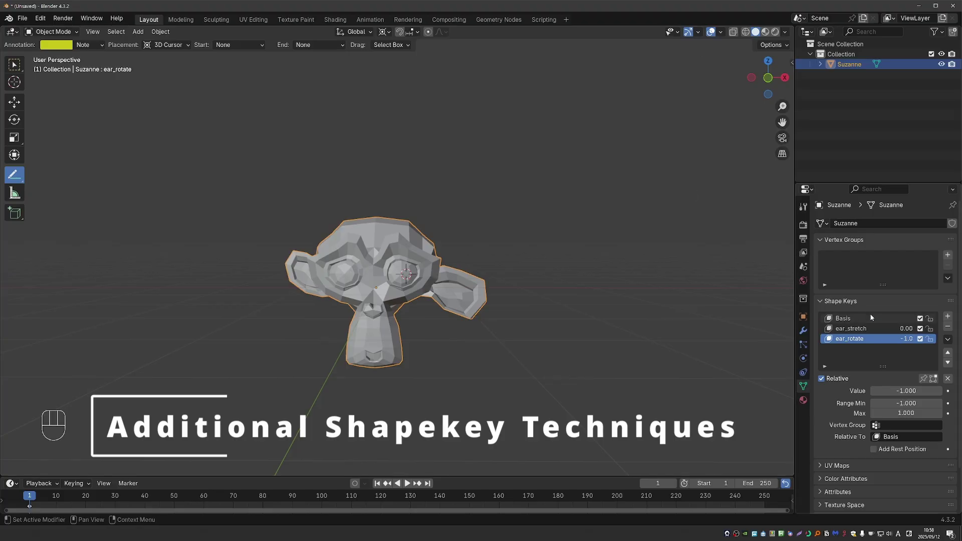
# - Type 0 into ear_rotate's value field
pyautogui.click(862, 329)
pyautogui.click(898, 339)
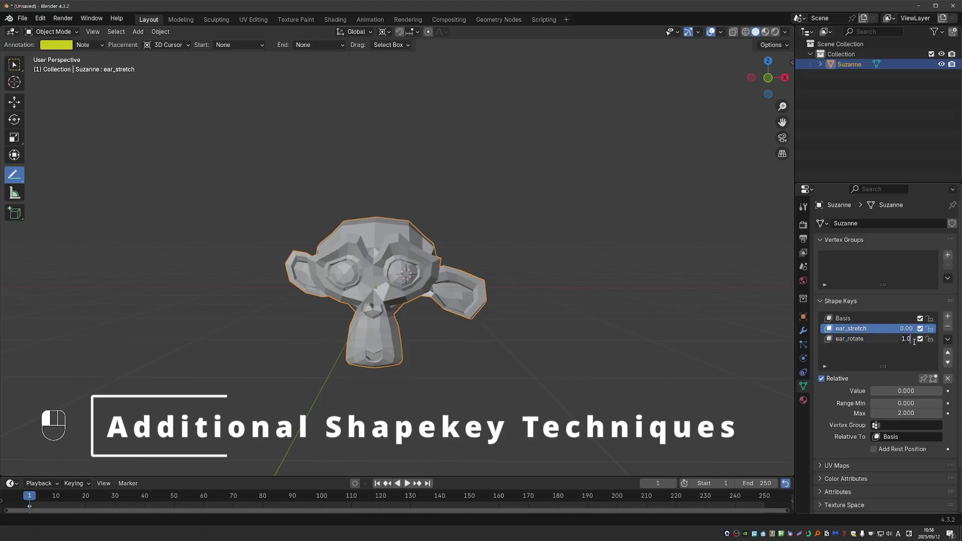
pyautogui.write('0')
pyautogui.press('Return')
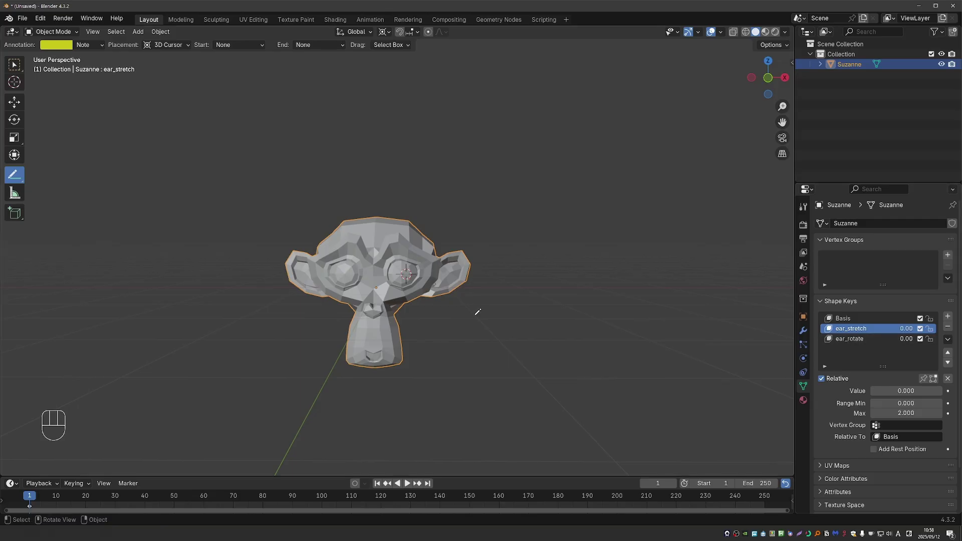
# - In Edit Mode on ear_stretch, move the ear-tip vertices and compare against ear_rotate
pyautogui.press('Tab')
pyautogui.click(542, 311)
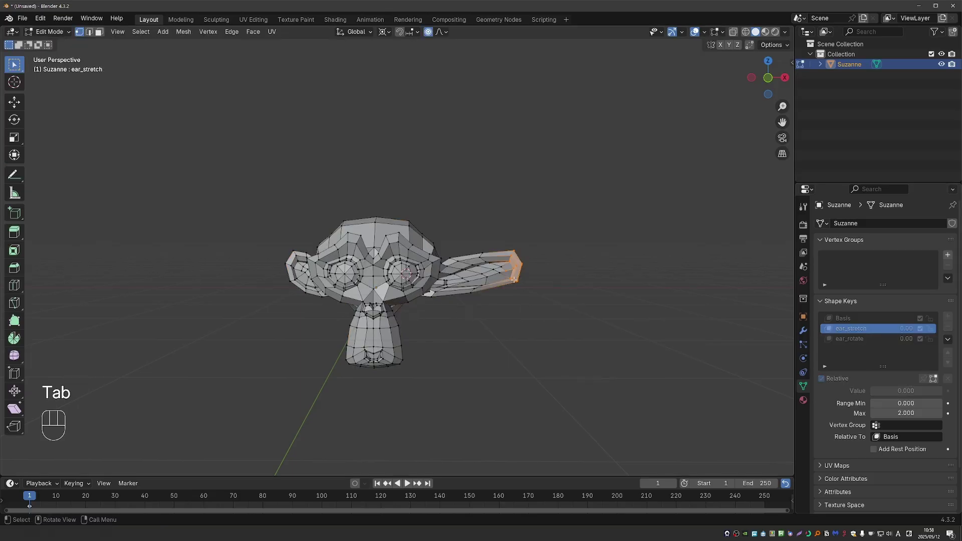
pyautogui.press('g')
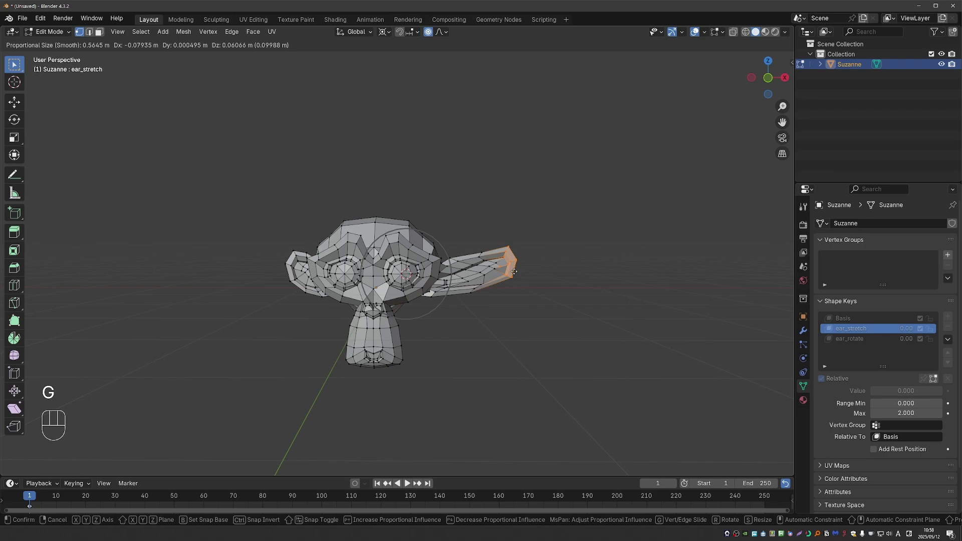
pyautogui.click(517, 266)
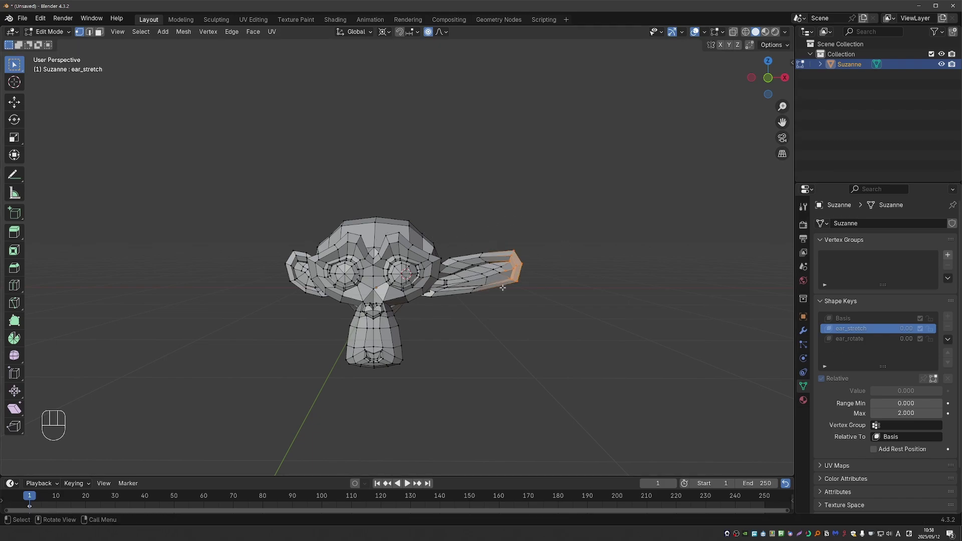
pyautogui.click(848, 340)
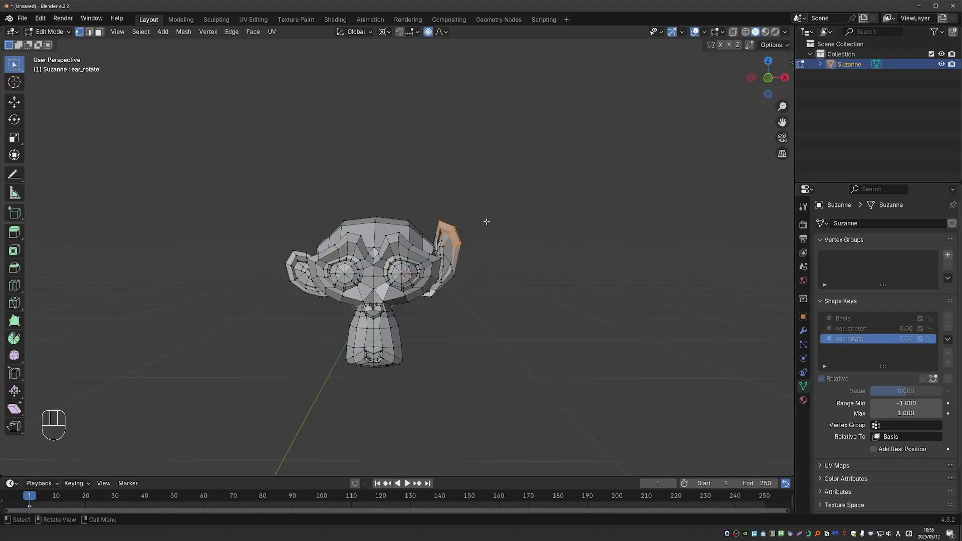
pyautogui.click(851, 328)
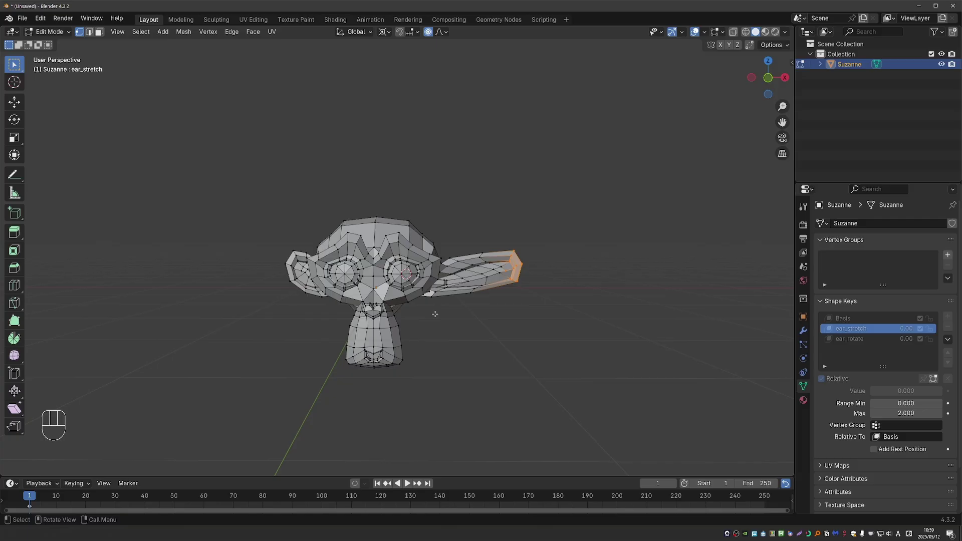
pyautogui.press('Tab')
# - In Sculpt Mode with an enlarged Grab brush, raise ear_stretch and pull the ear up and outward
pyautogui.click(482, 317)
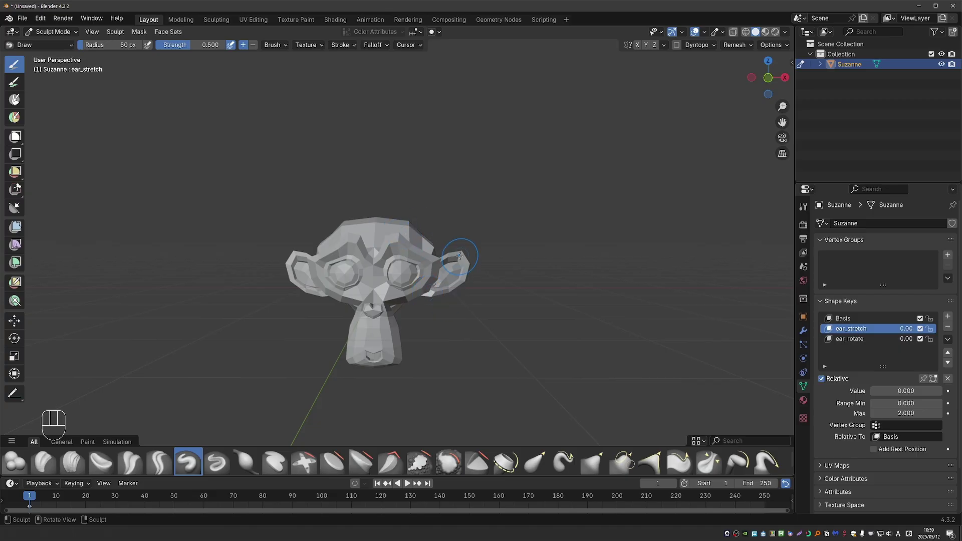
pyautogui.press('g')
pyautogui.press('f')
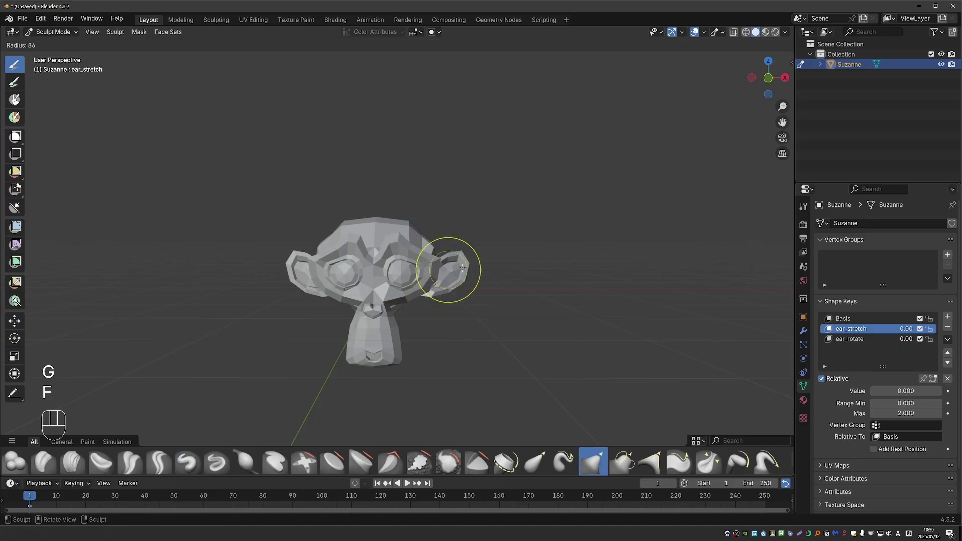
pyautogui.click(442, 274)
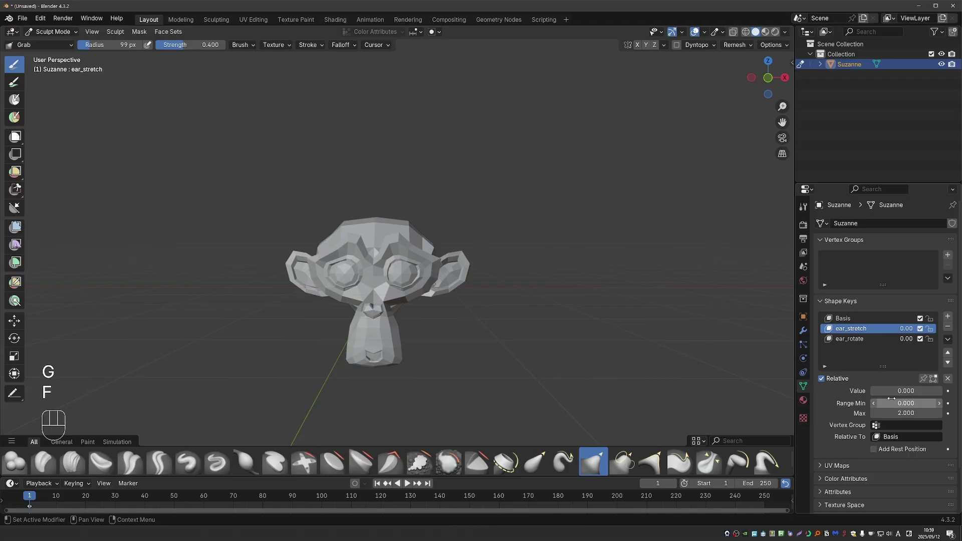
pyautogui.moveTo(897, 390)
pyautogui.mouseDown()
pyautogui.moveTo(942, 391)
pyautogui.moveTo(919, 391)
pyautogui.mouseUp()
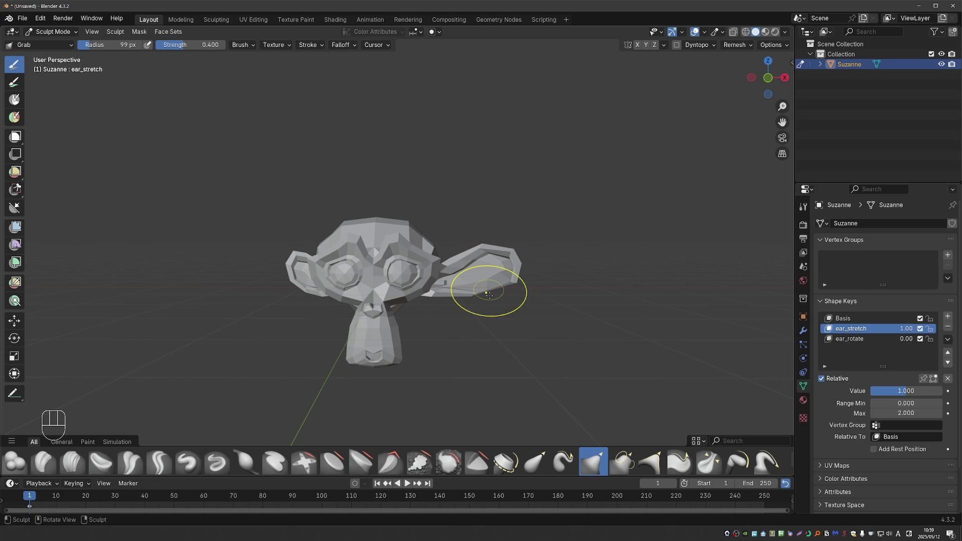
pyautogui.moveTo(515, 284); pyautogui.dragTo(483, 240)
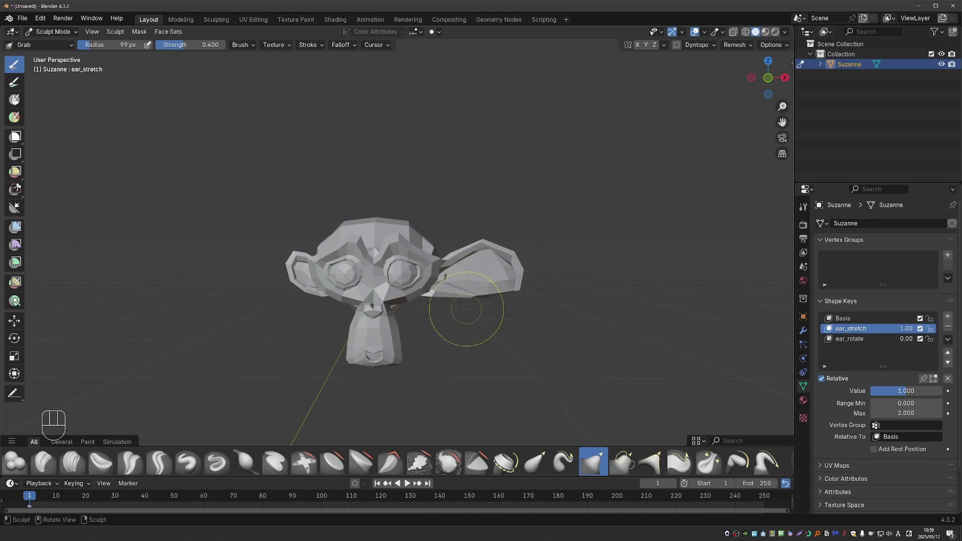
pyautogui.moveTo(516, 354); pyautogui.dragTo(477, 215, button='middle')
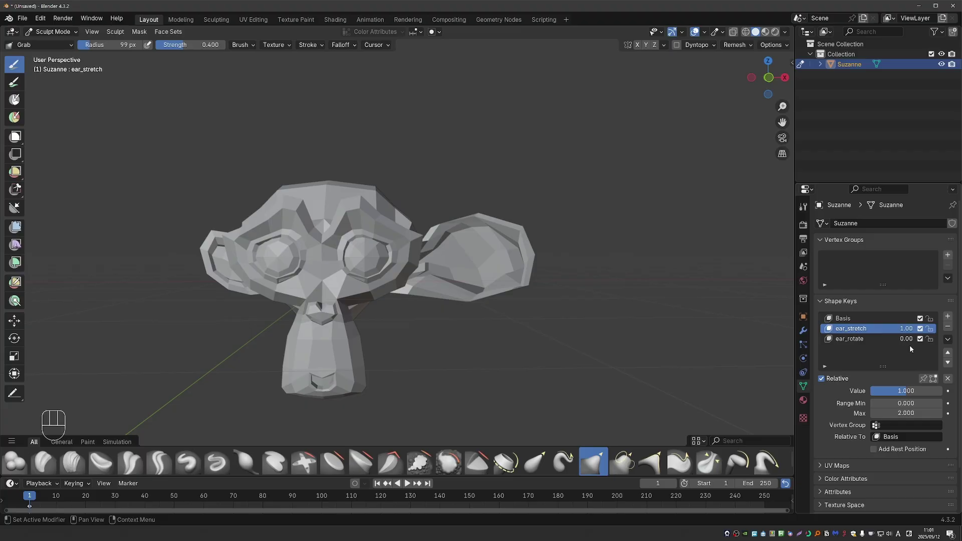
# - Set ear_rotate to 1 and sculpt the raised ear, keeping ear_rotate at 1.00
pyautogui.moveTo(907, 338); pyautogui.dragTo(942, 338)
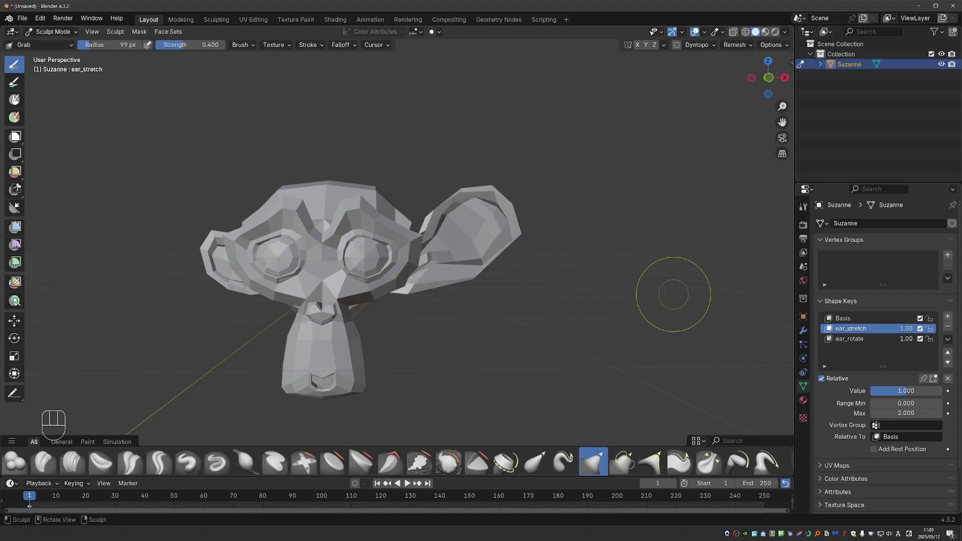
pyautogui.moveTo(464, 194)
pyautogui.mouseDown()
pyautogui.moveTo(451, 215)
pyautogui.moveTo(515, 269)
pyautogui.mouseUp()
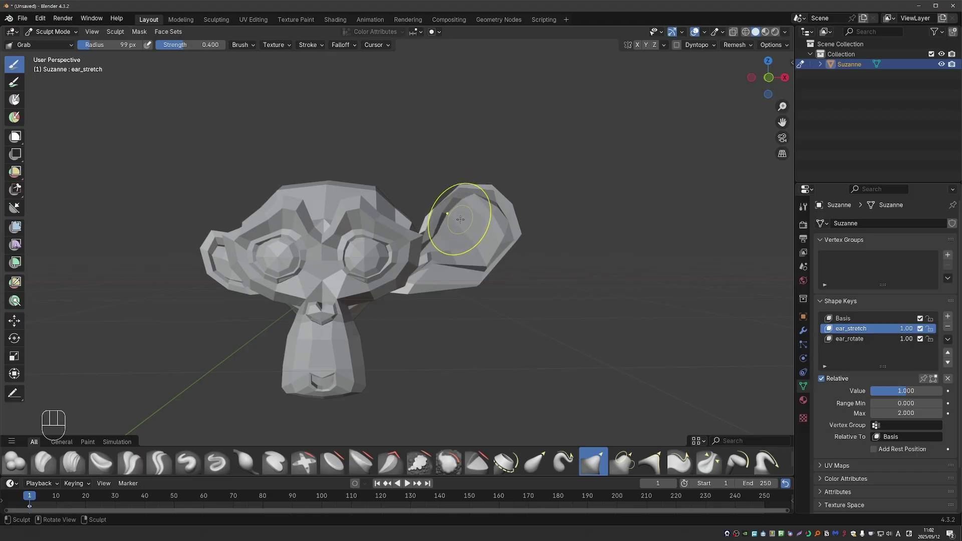
pyautogui.doubleClick(907, 339)
pyautogui.hotkey('ctrl', 'a')
pyautogui.write('0')
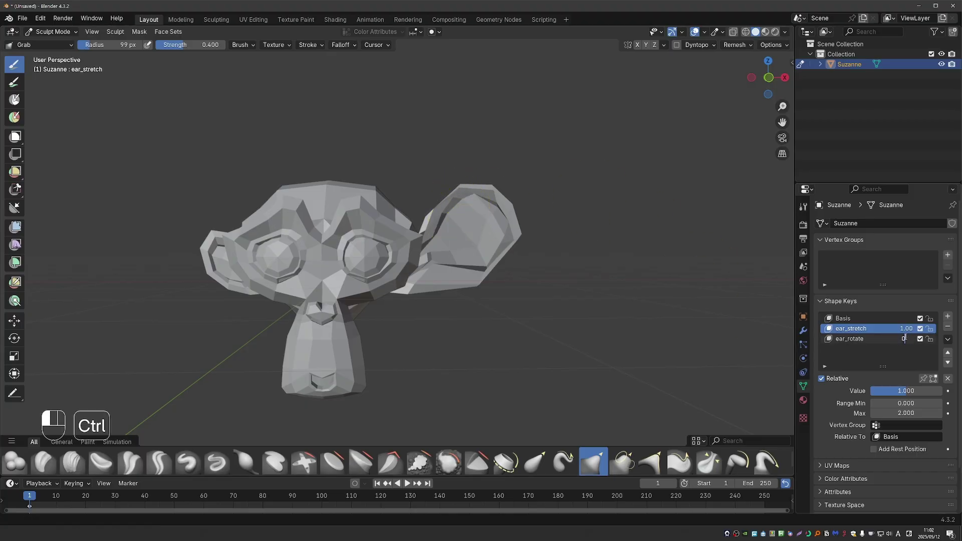
pyautogui.press('Return')
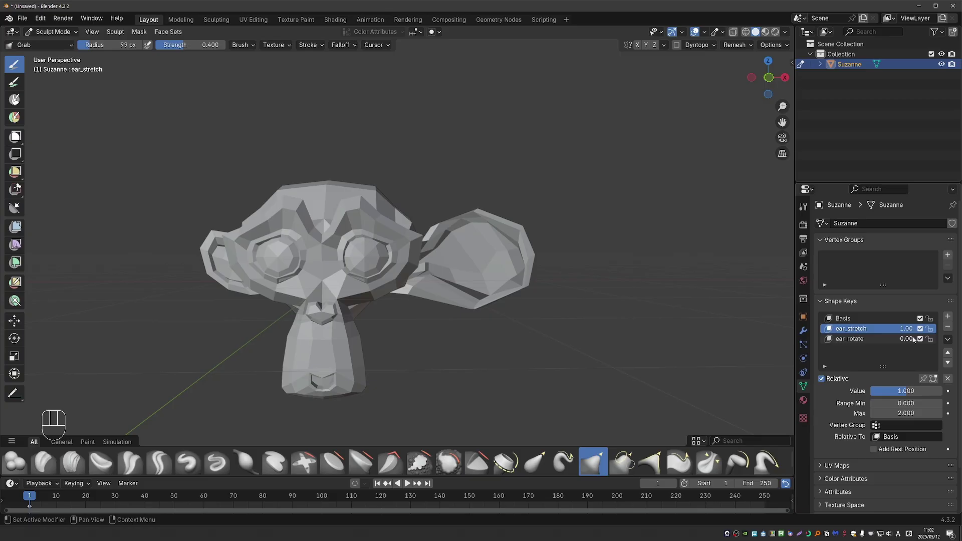
pyautogui.hotkey('ctrl', 'z')
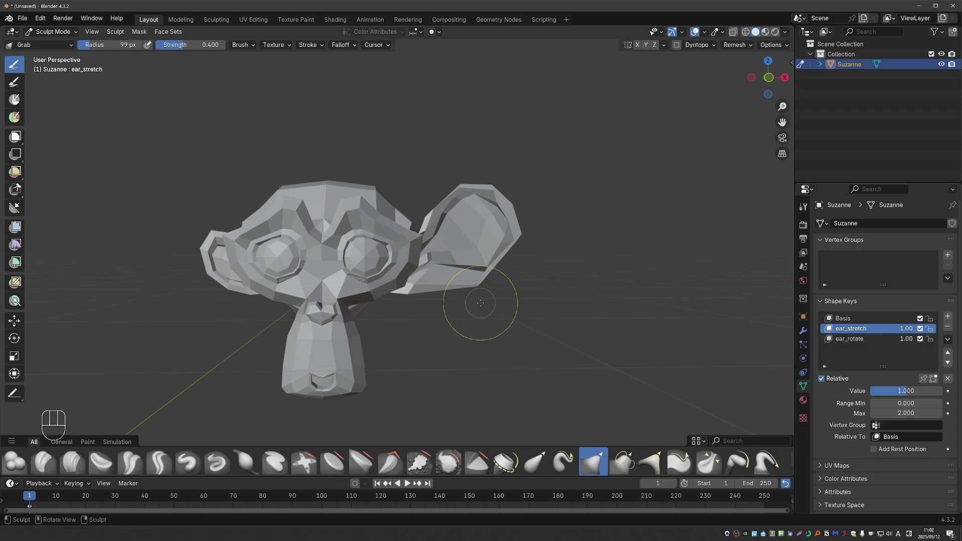
pyautogui.press('Tab')
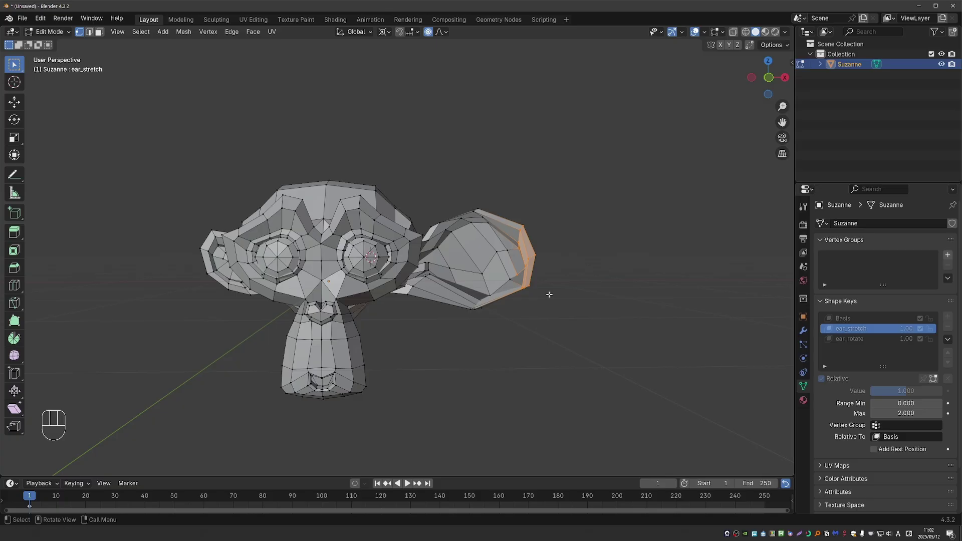
# - Turn on edit-mode shape display and push the ear_stretch ear tip further out with proportional move
pyautogui.click(851, 339)
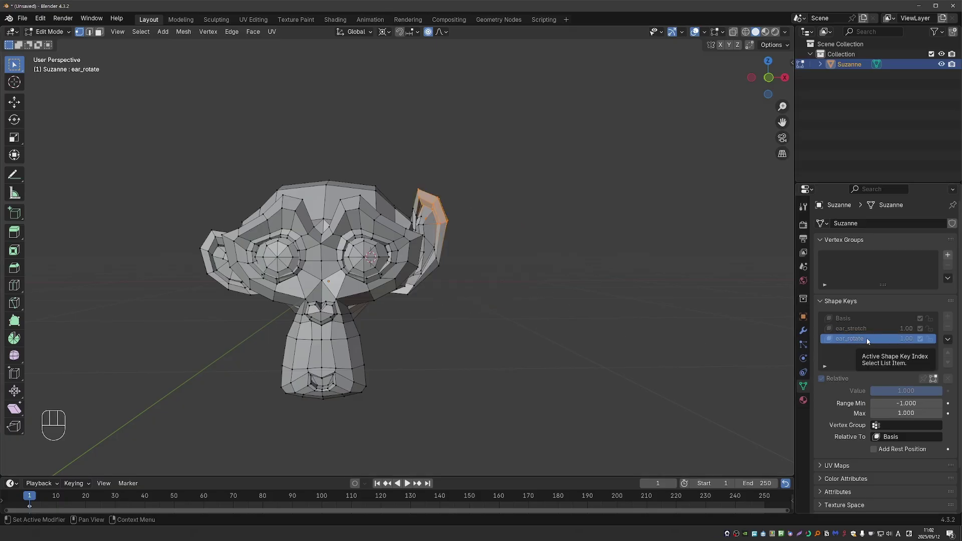
pyautogui.click(933, 379)
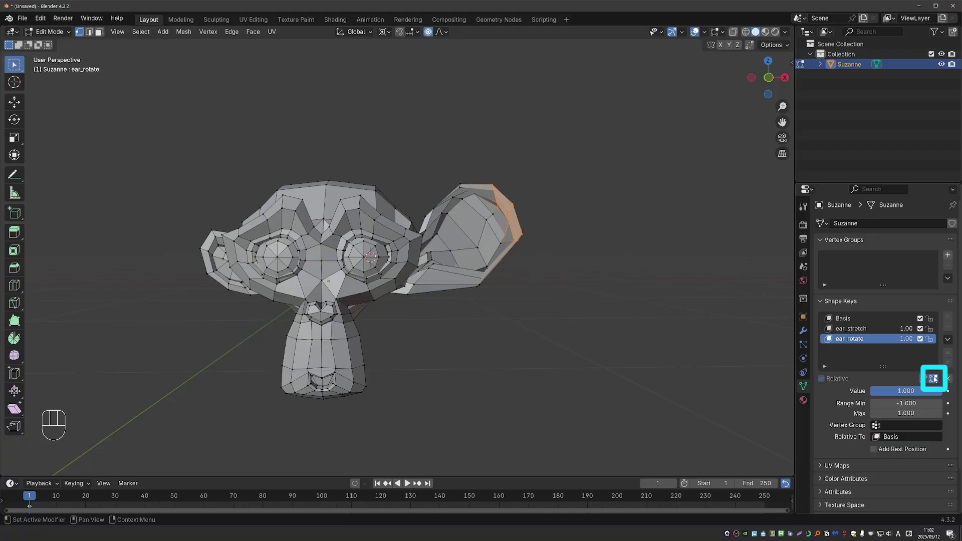
pyautogui.click(867, 329)
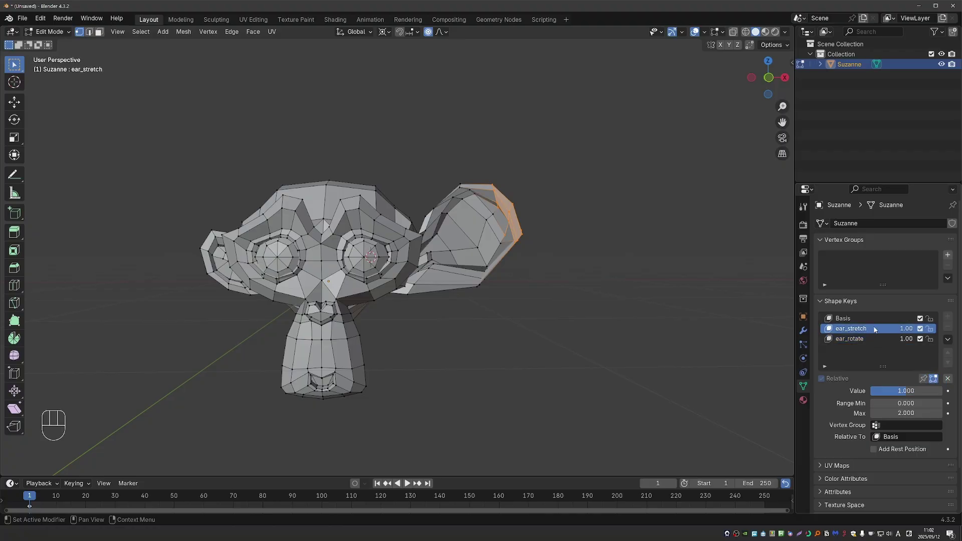
pyautogui.press('g')
pyautogui.press('g')
pyautogui.press('g')
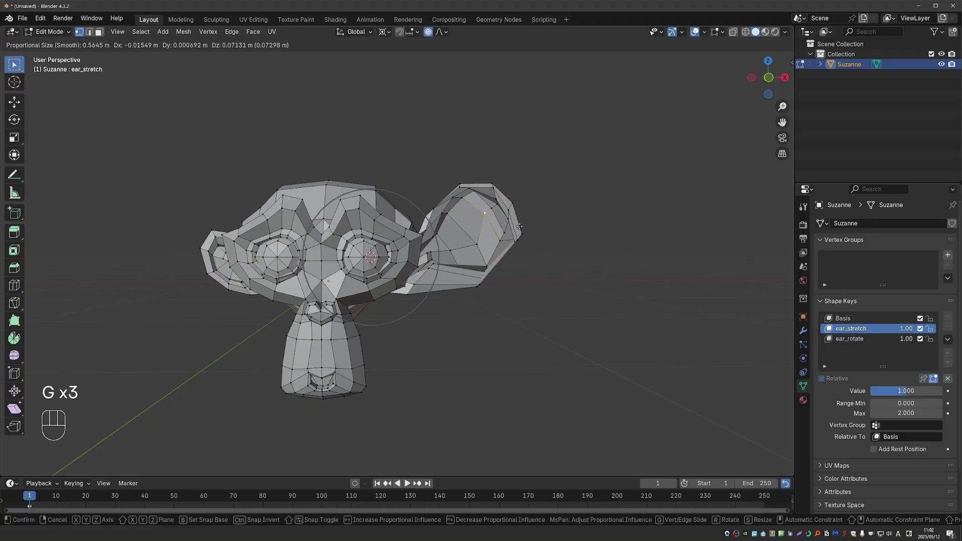
pyautogui.click(531, 227)
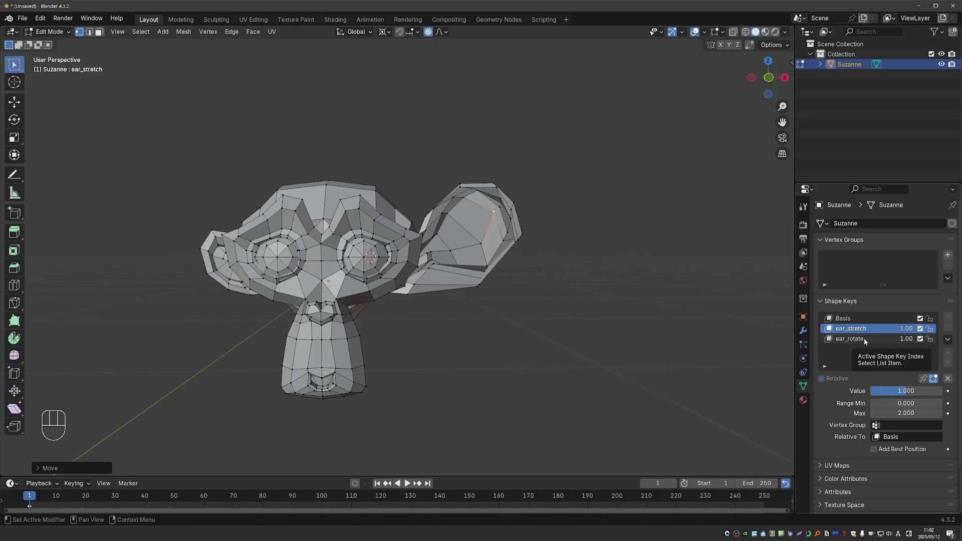
# - Pin the active shape key and make ear_rotate active to show its upward-tilted ear
pyautogui.scroll(-1, 885, 329)
pyautogui.click(925, 357)
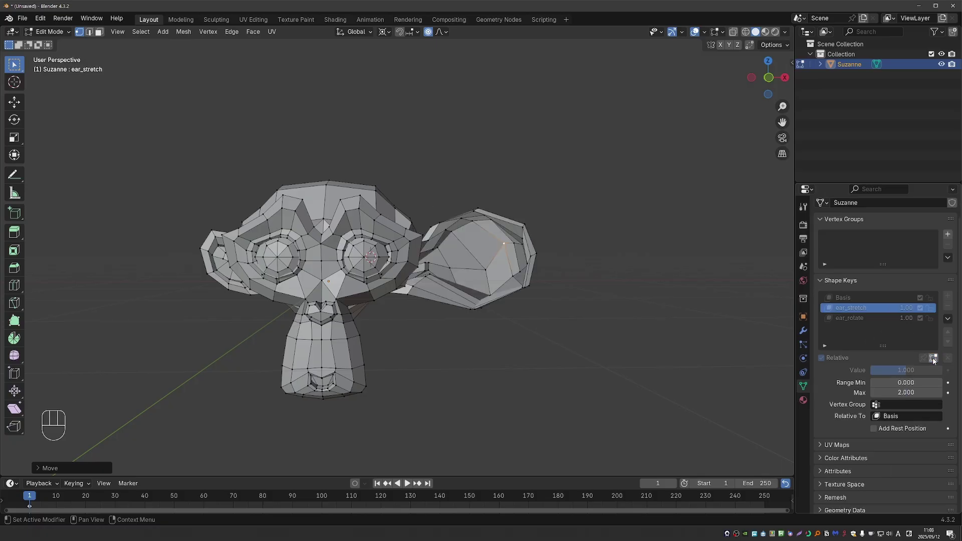
pyautogui.click(858, 318)
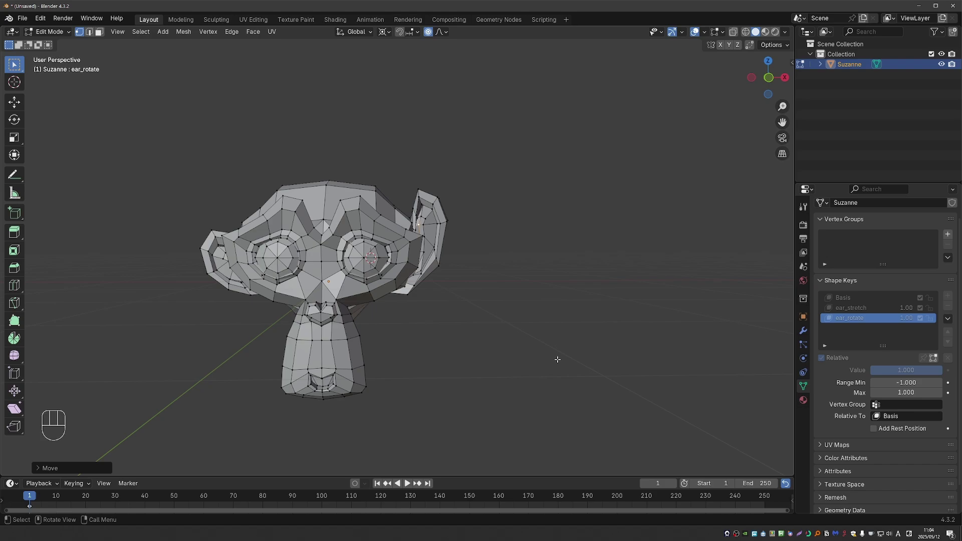
# - Back in Object Mode, add a new shape key Key 3 and set its value to 1.000
pyautogui.press('Tab')
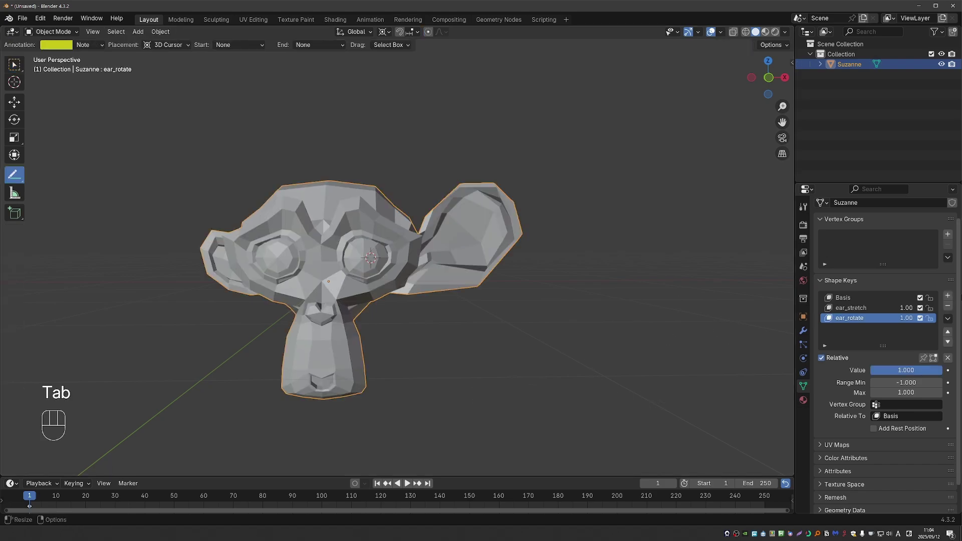
pyautogui.click(948, 296)
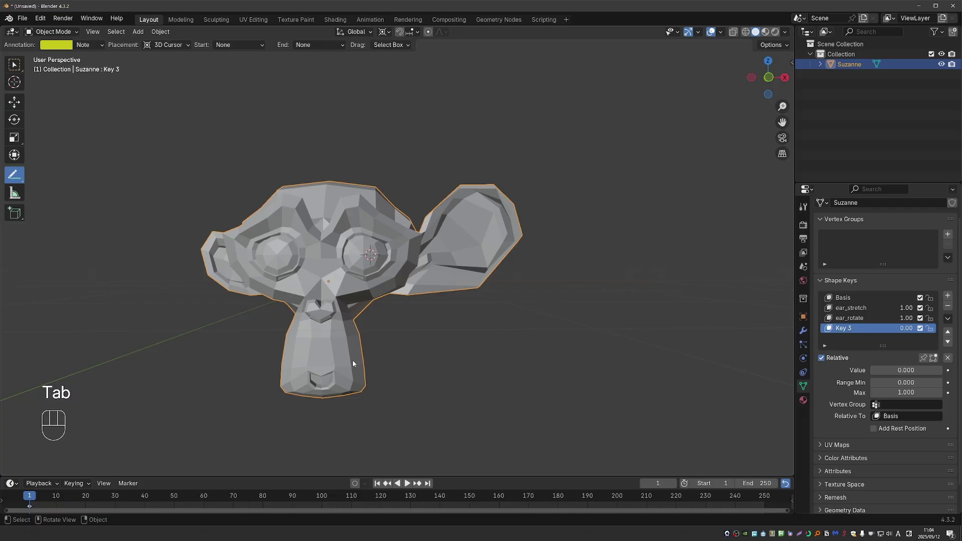
pyautogui.press('Tab')
pyautogui.moveTo(882, 370); pyautogui.dragTo(942, 370)
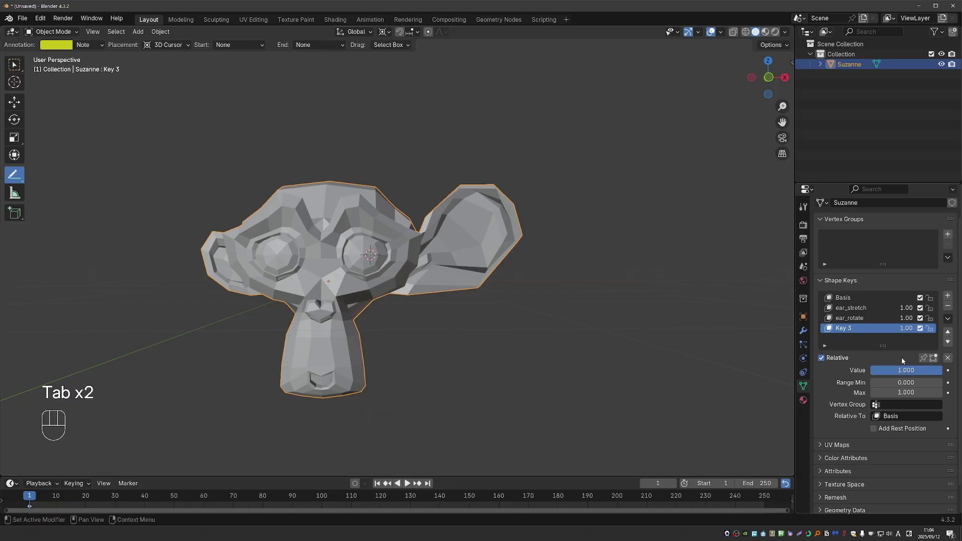
# - Switch to Sculpt Mode and rename Key 3 to smile
pyautogui.press('Tab')
pyautogui.click(390, 419)
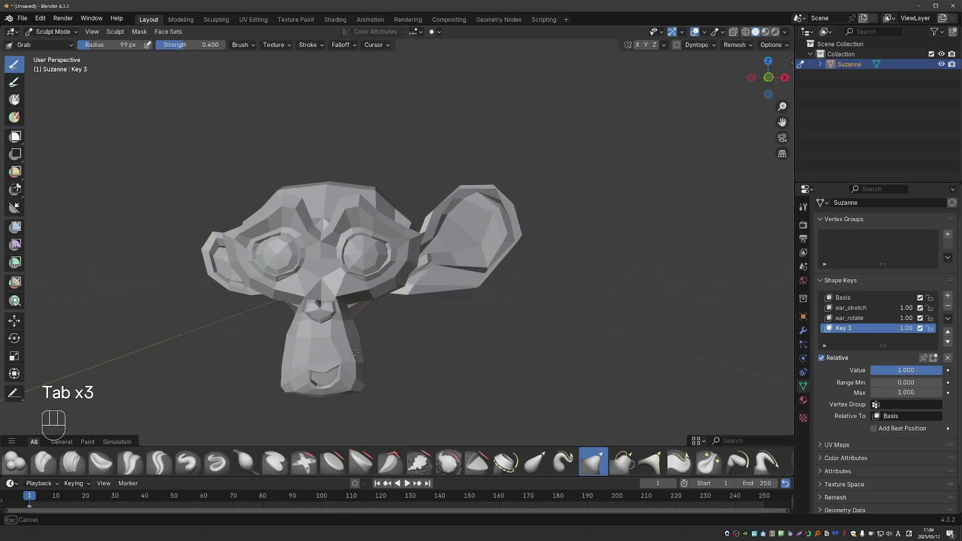
pyautogui.doubleClick(853, 327)
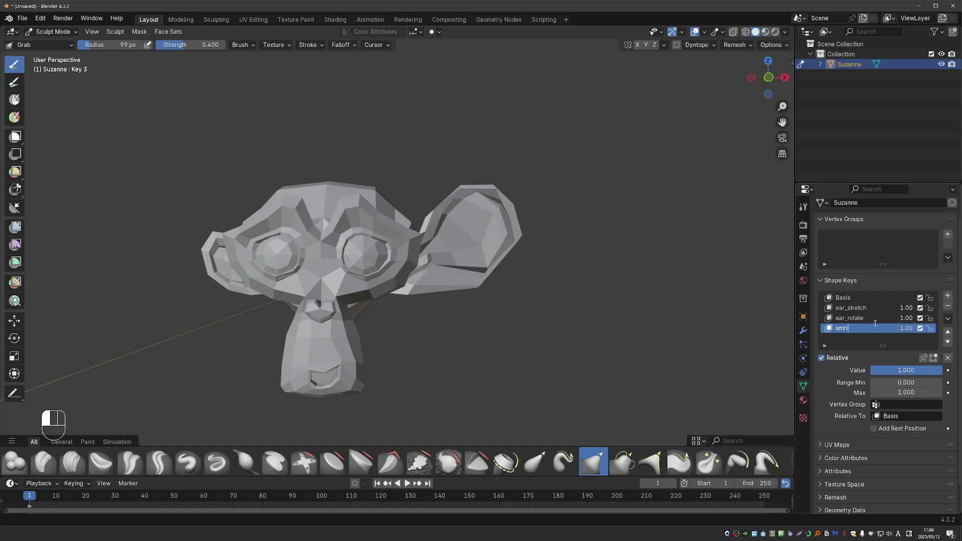
pyautogui.click(875, 323)
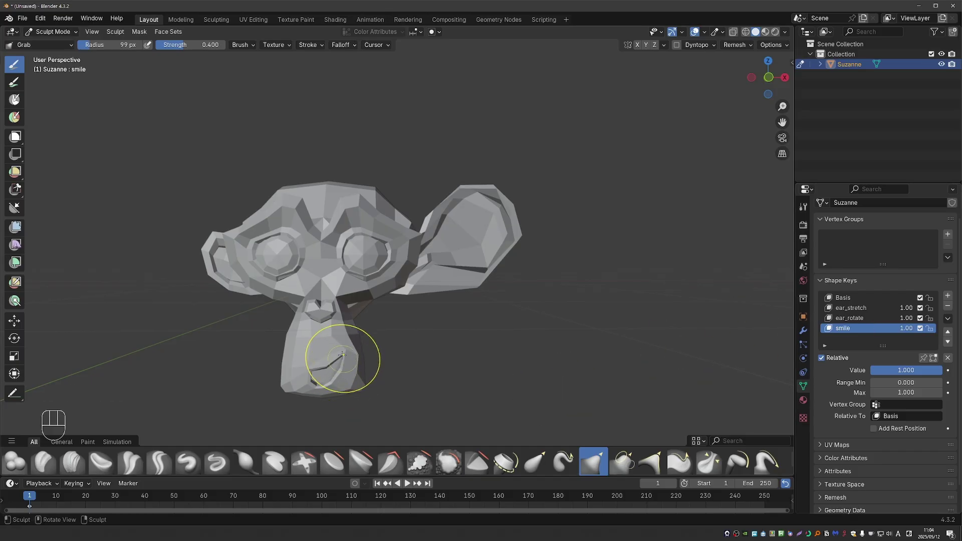
# - Check the sculpted smile, return to Object Mode, and lower the smile key's value
pyautogui.moveTo(347, 356); pyautogui.dragTo(368, 352, button='middle')
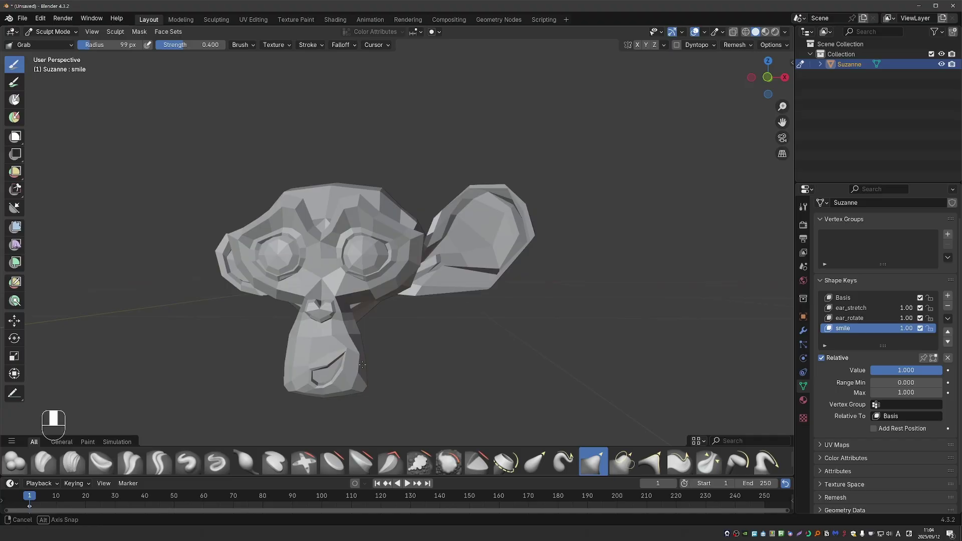
pyautogui.press('Tab')
pyautogui.moveTo(920, 326)
pyautogui.mouseDown()
pyautogui.moveTo(883, 327)
pyautogui.moveTo(920, 328)
pyautogui.mouseUp()
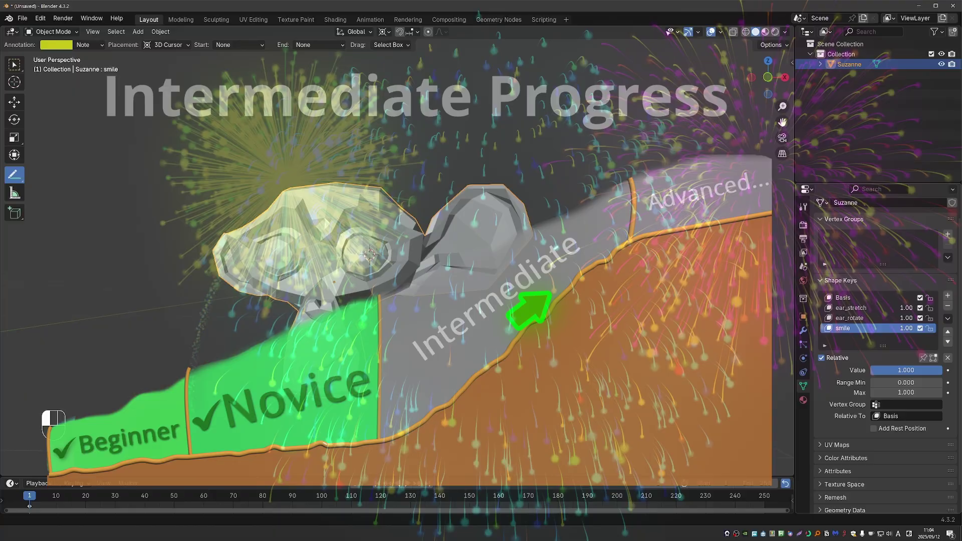